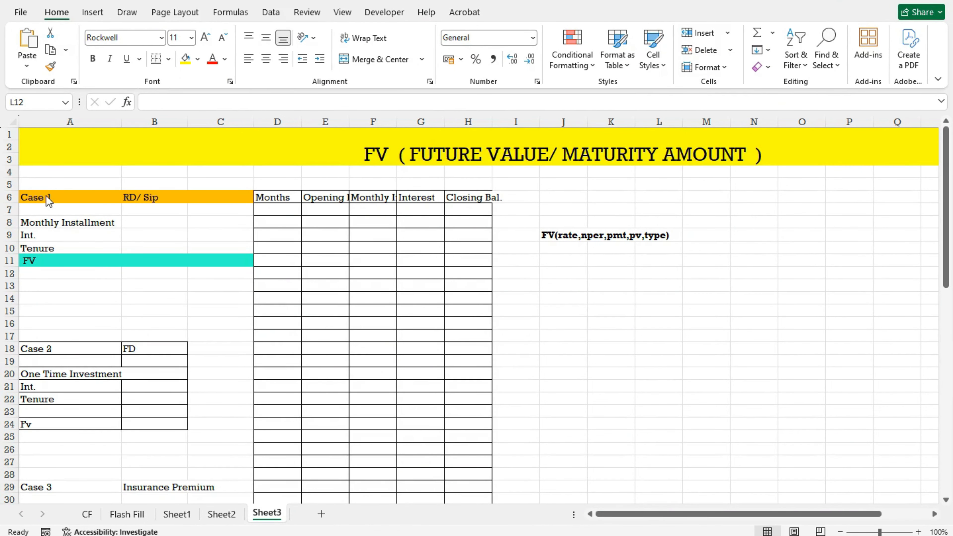
Look over the three case layouts on the sheet: RD/SIP, FD and Insurance Premium
key(shift+Right)
key(shift+Down)
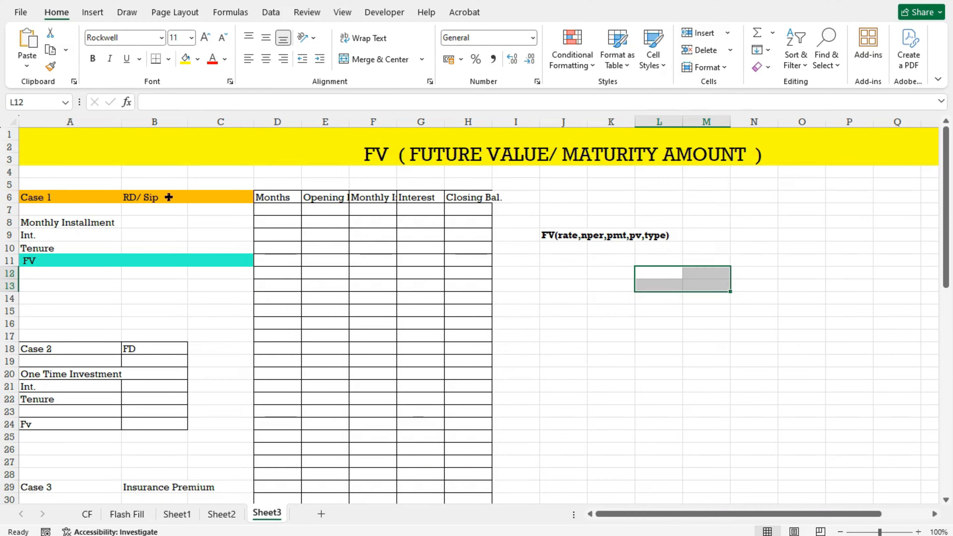
click(168, 197)
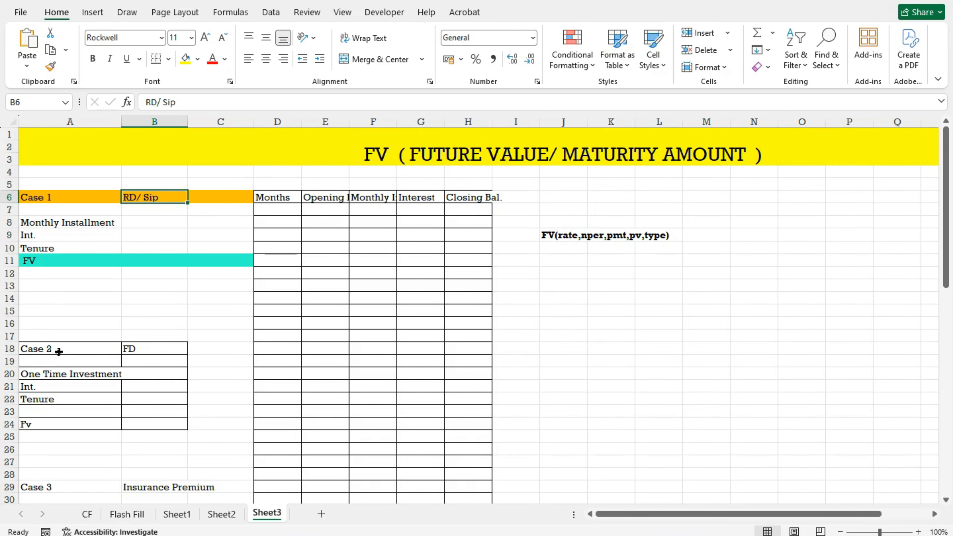
scroll(154, 354, down, 1)
scroll(154, 353, down, 1)
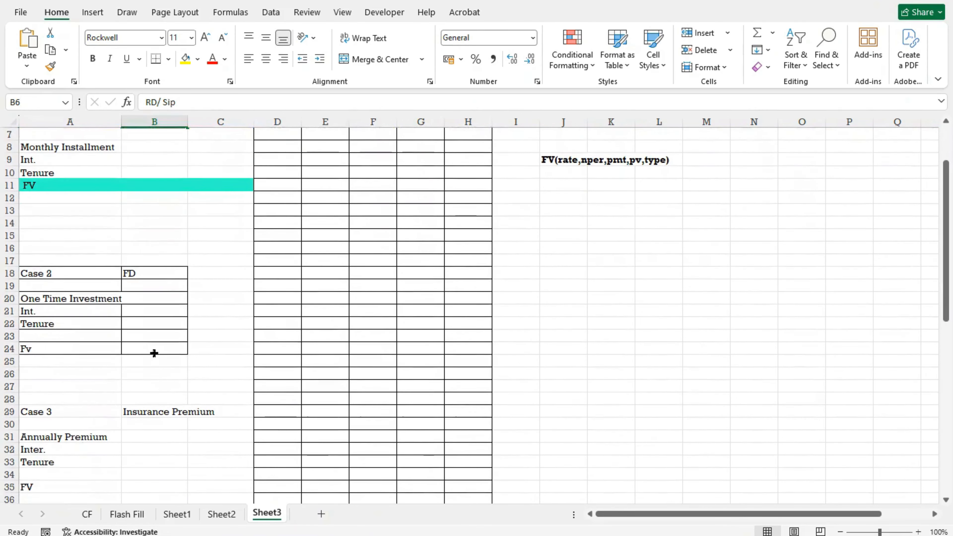
scroll(151, 419, down, 2)
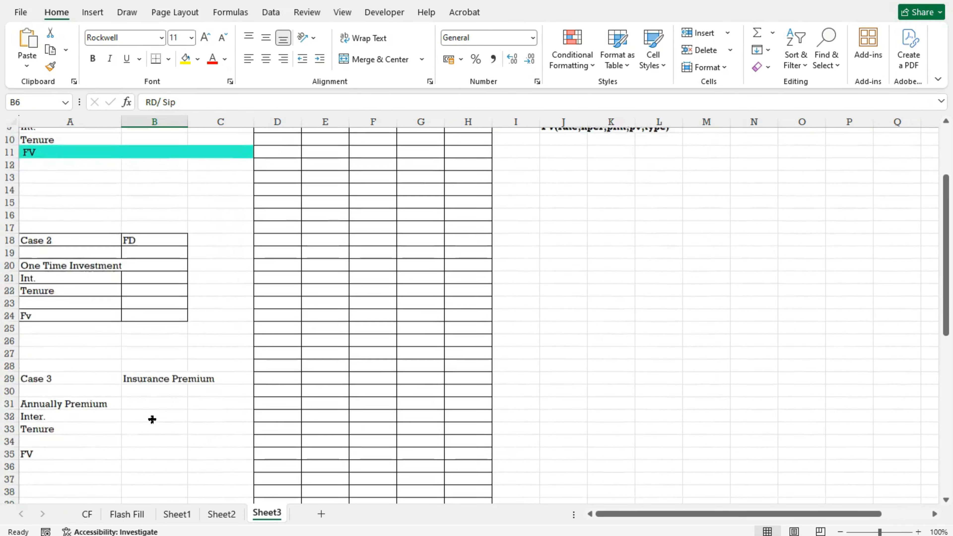
scroll(152, 420, up, 4)
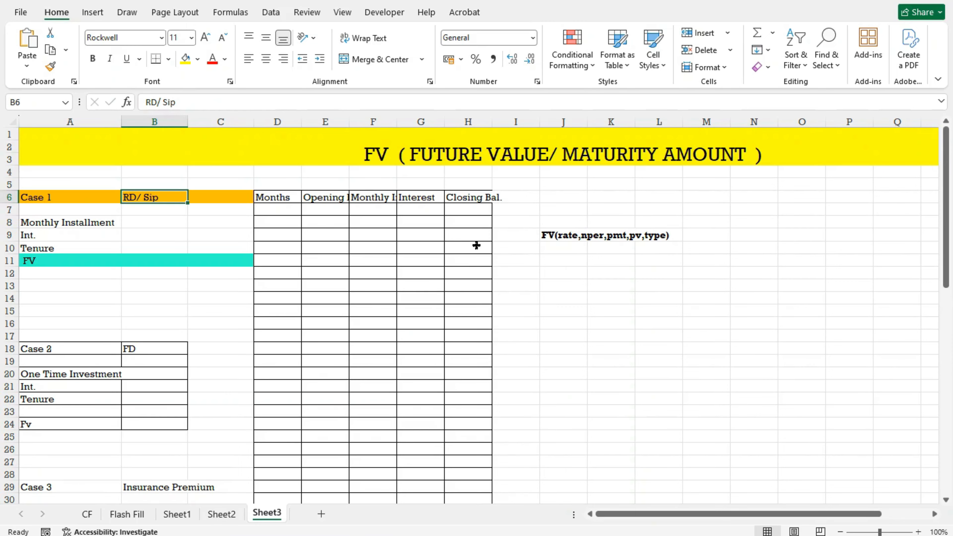
Fill in the Case 1 inputs in B8:B10: monthly installment 1000, interest 8% and tenure 60
key(Down)
key(Down)
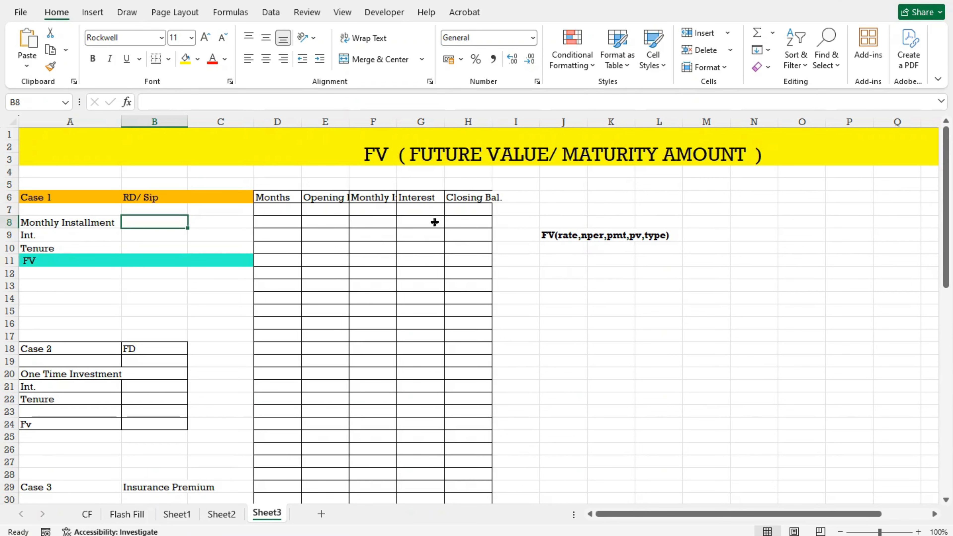
text(1000)
key(Return)
text(8%)
key(Return)
text(60)
key(Return)
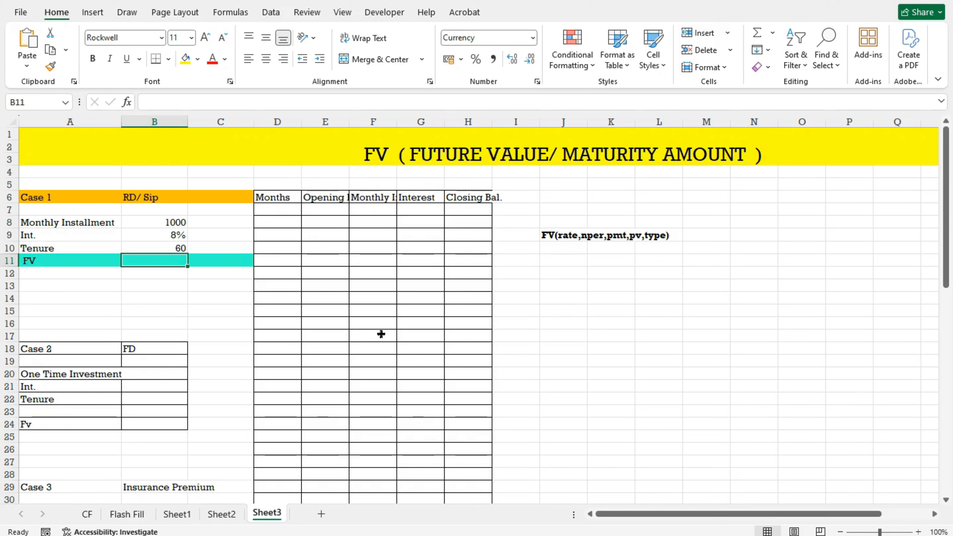
Calculate the Case 1 future value in B11 with =FV(B9/12,60,B8,,1), using beginning-of-period payments
text(=)
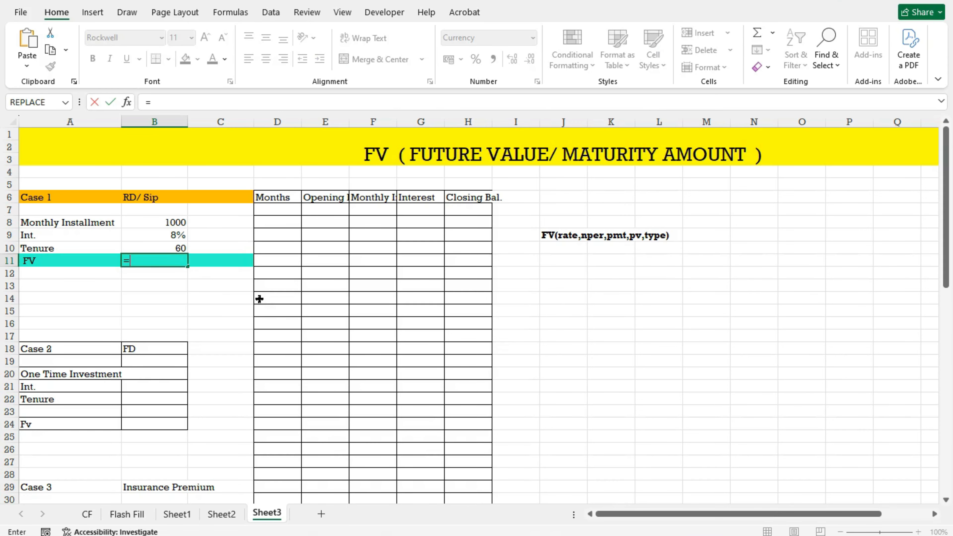
text(fv)
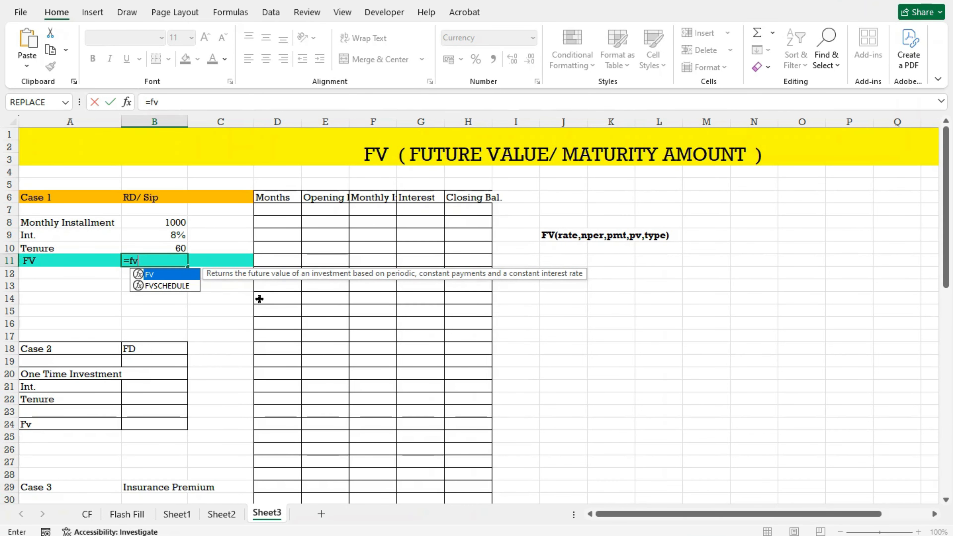
text(()
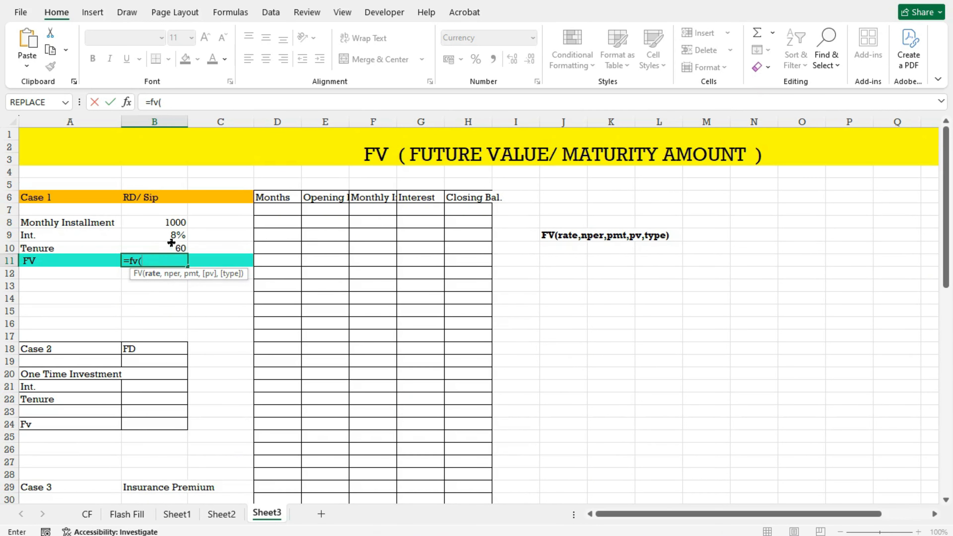
click(176, 236)
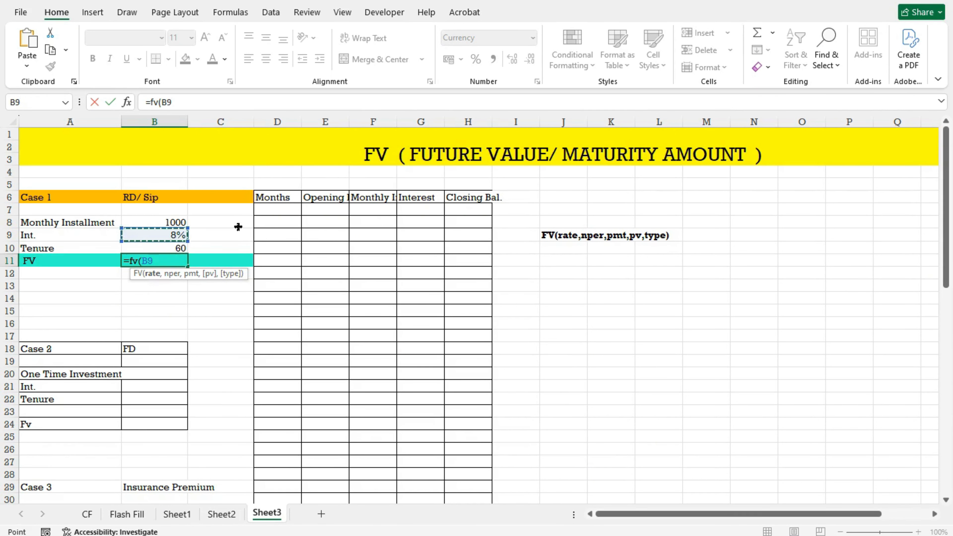
text(/)
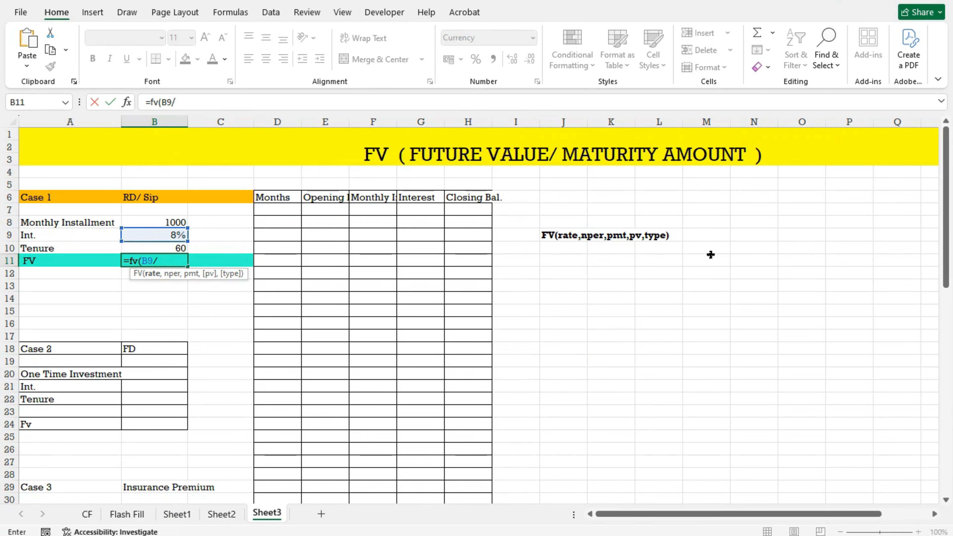
text(12,)
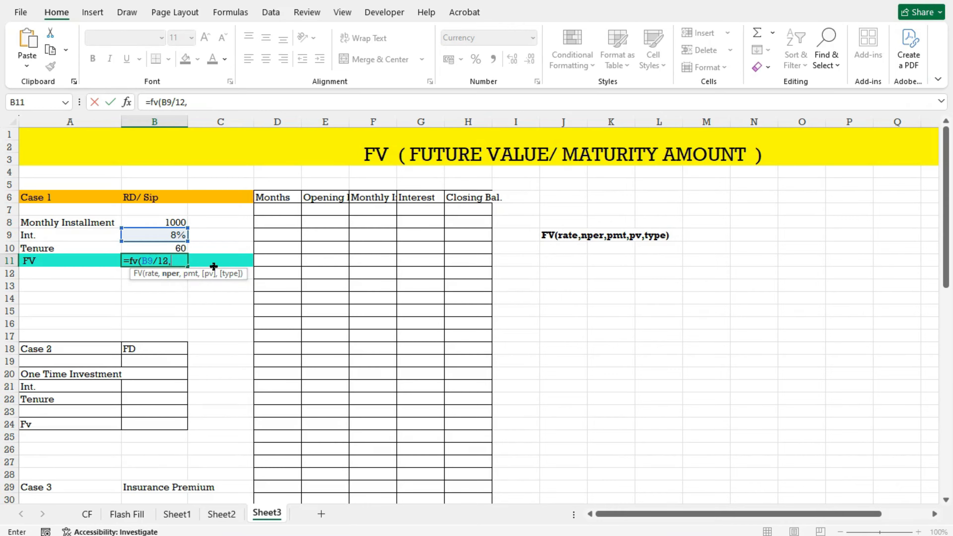
text(60,)
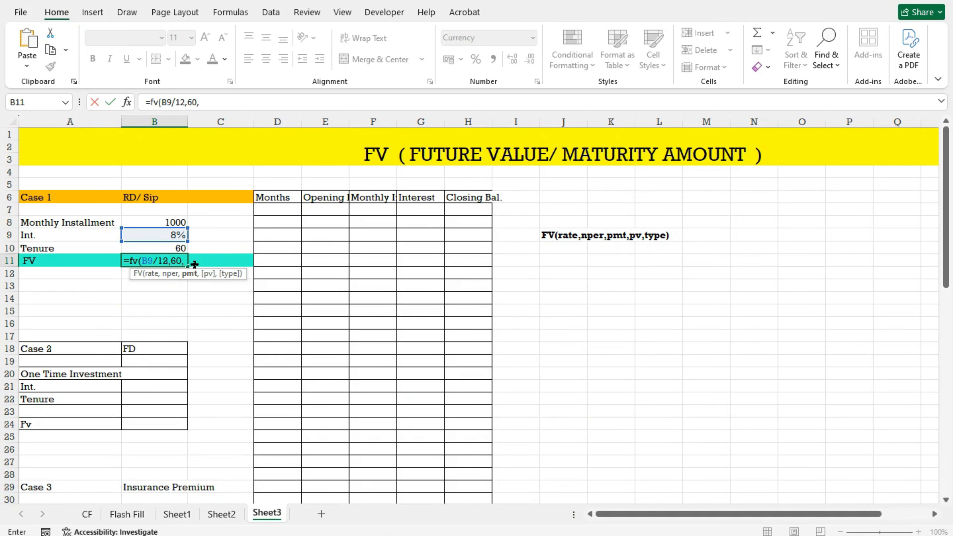
click(174, 222)
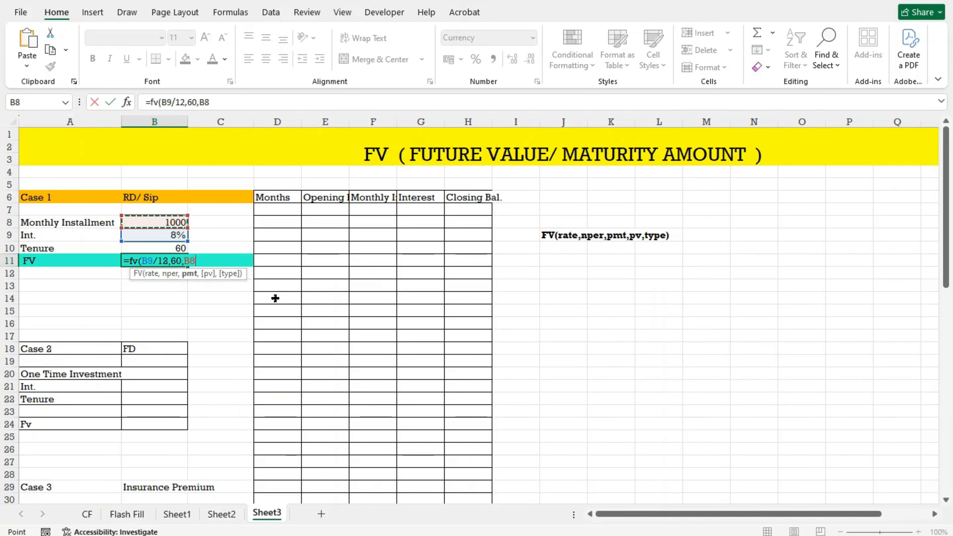
text(,,)
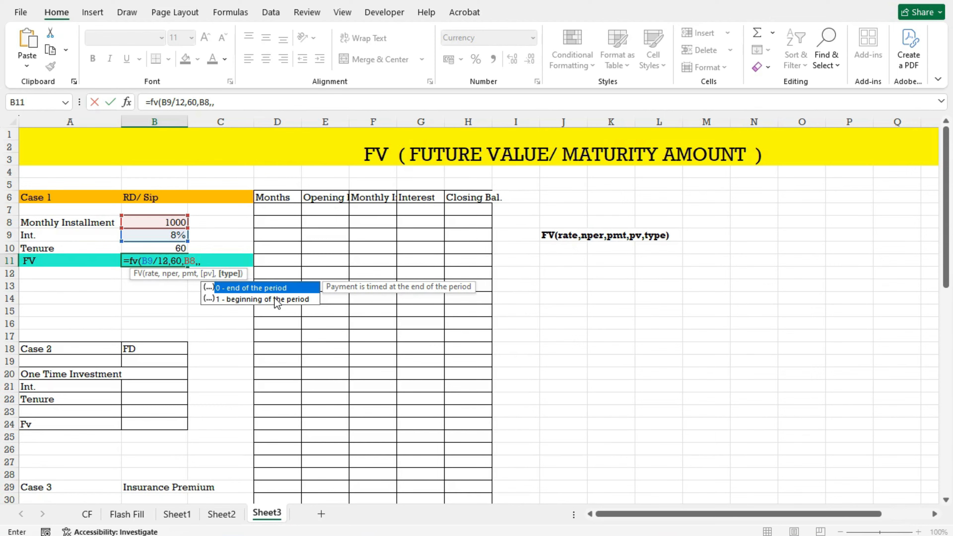
text(1))
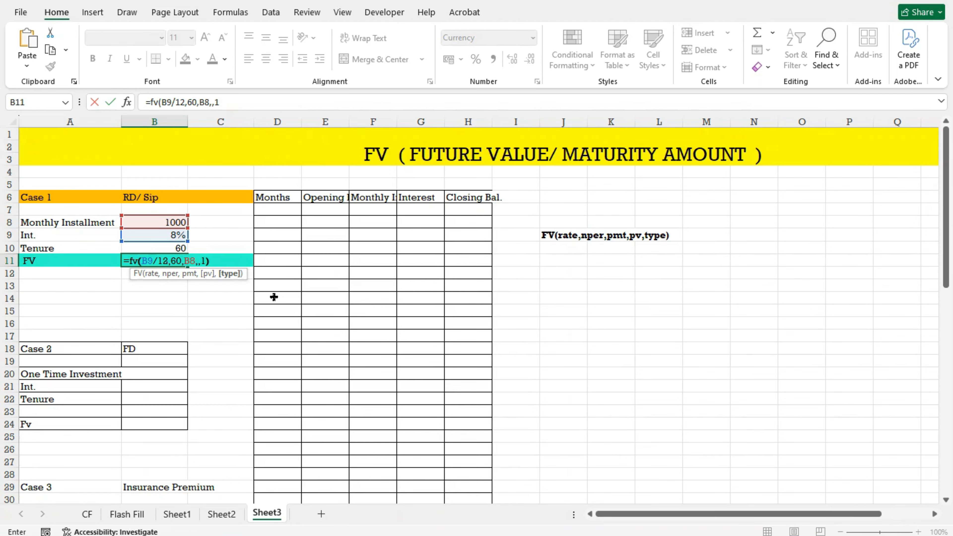
key(Return)
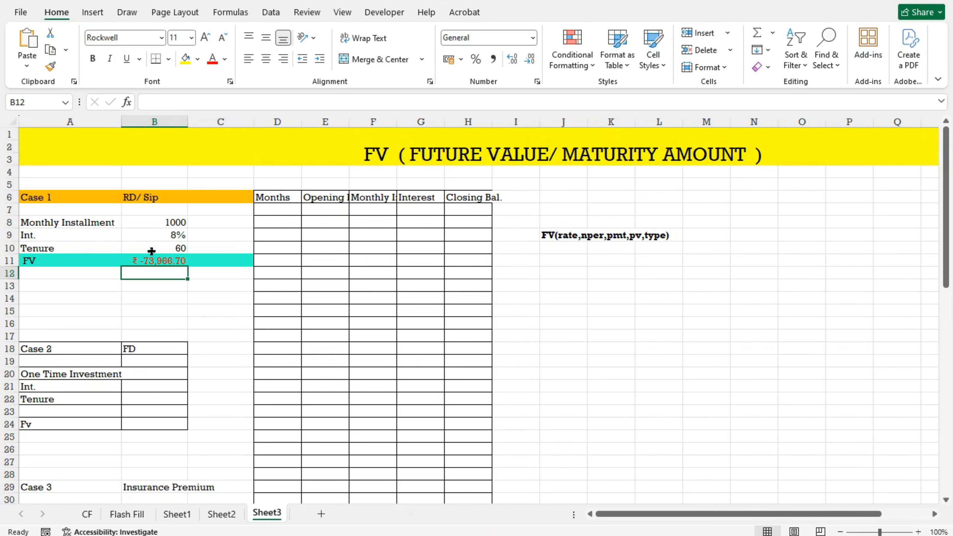
Put a minus sign before FV in the B11 formula to reverse the sign of the result
click(137, 259)
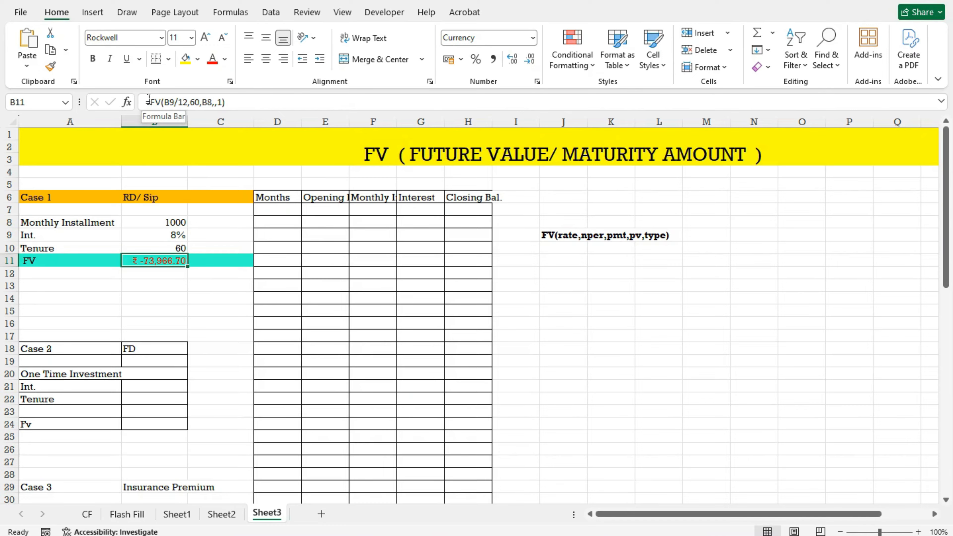
click(149, 101)
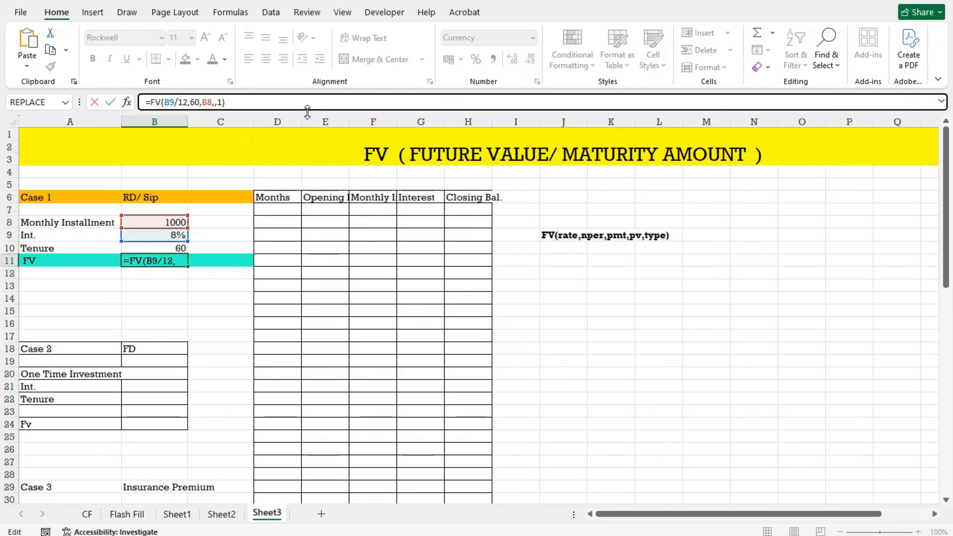
text(-)
key(Return)
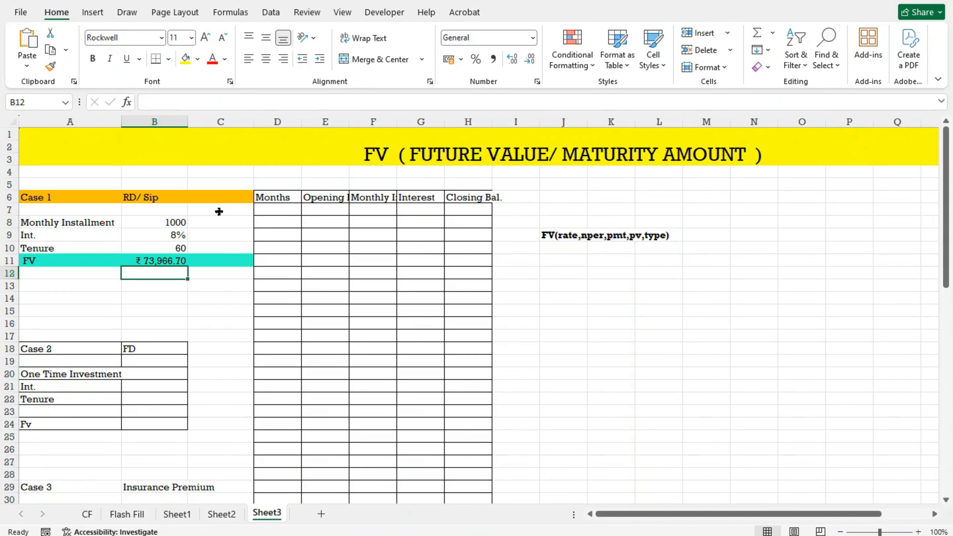
click(277, 211)
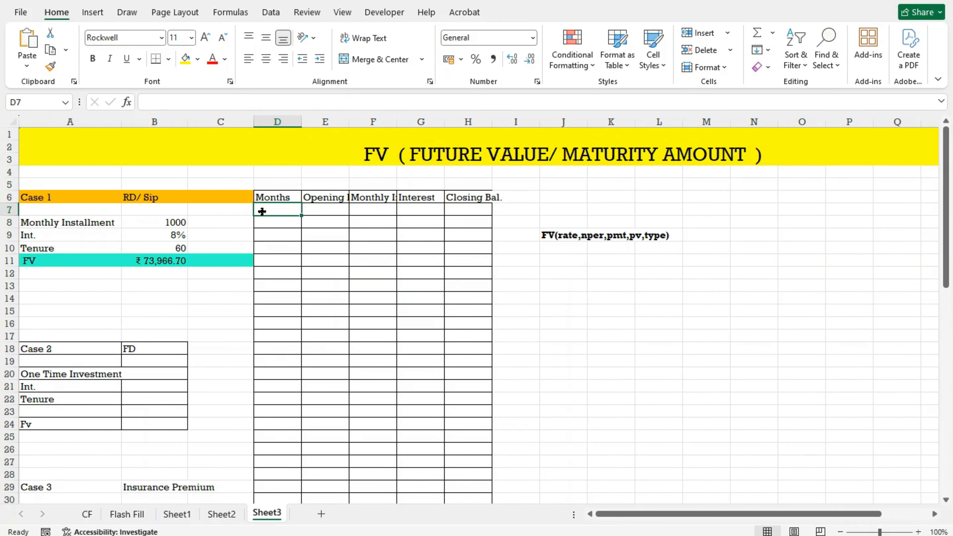
text(1)
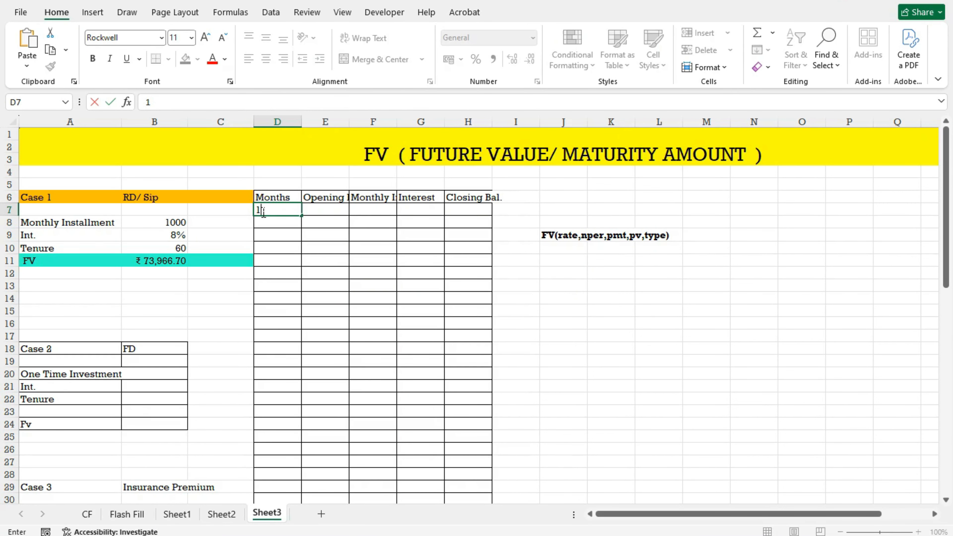
click(294, 235)
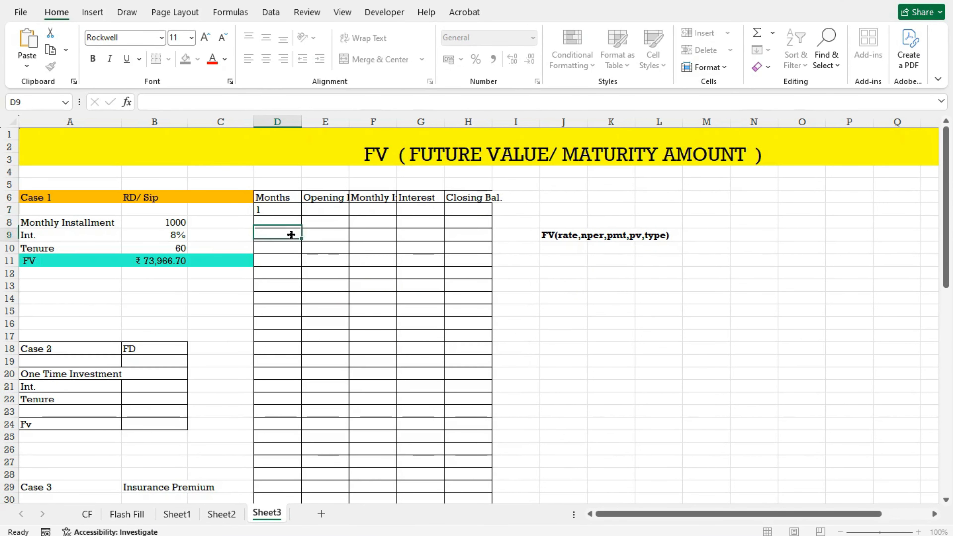
click(286, 211)
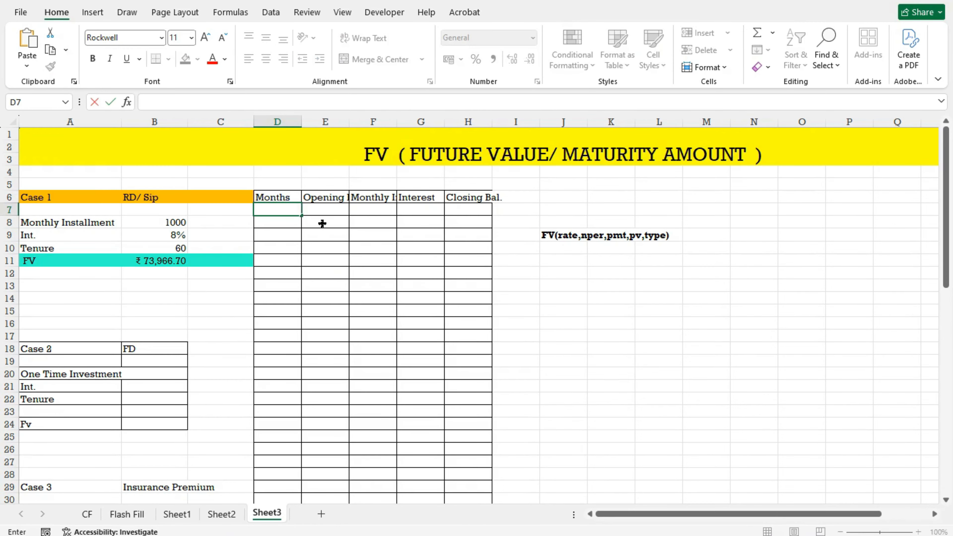
click(287, 201)
click(289, 210)
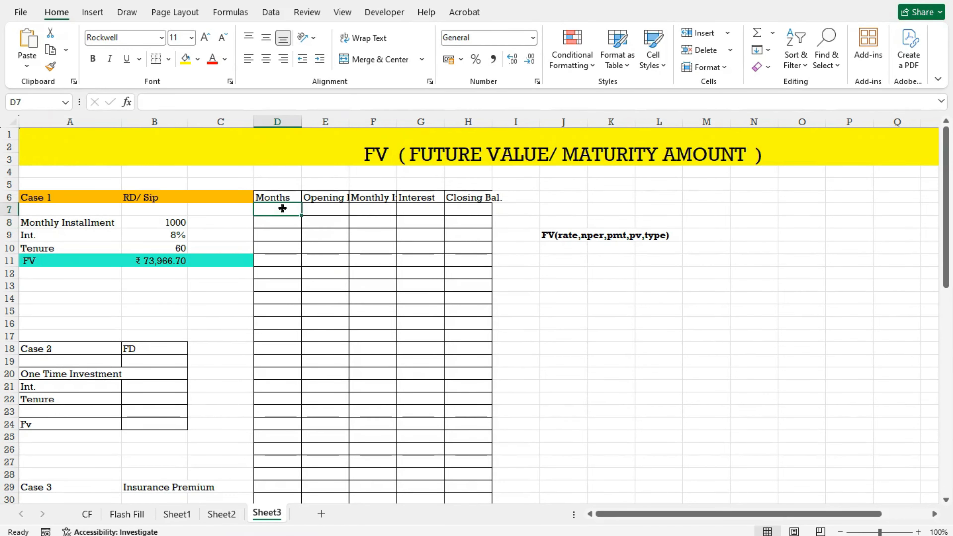
click(281, 196)
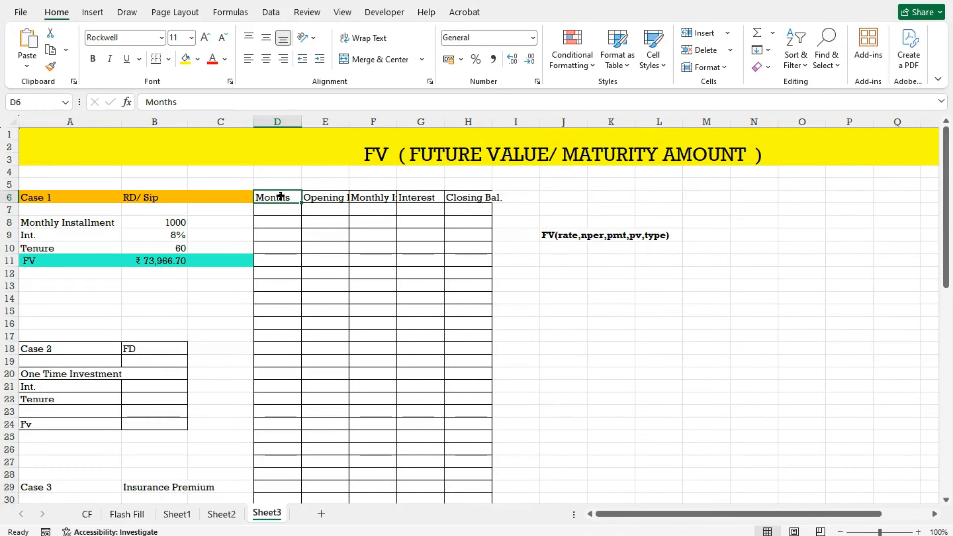
Autofit the widths of columns E and F to their Opening Bal. and Monthly Inst. headings
click(321, 198)
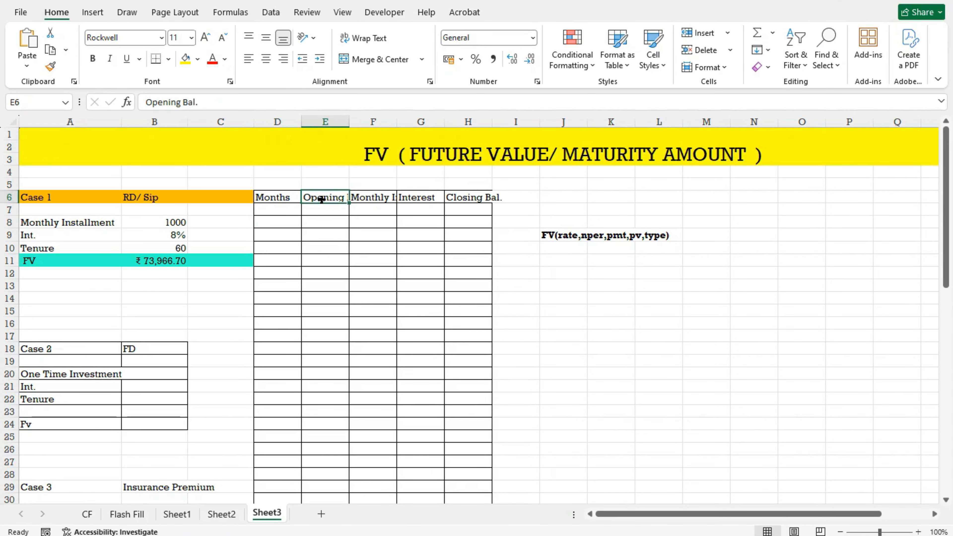
double_click(350, 119)
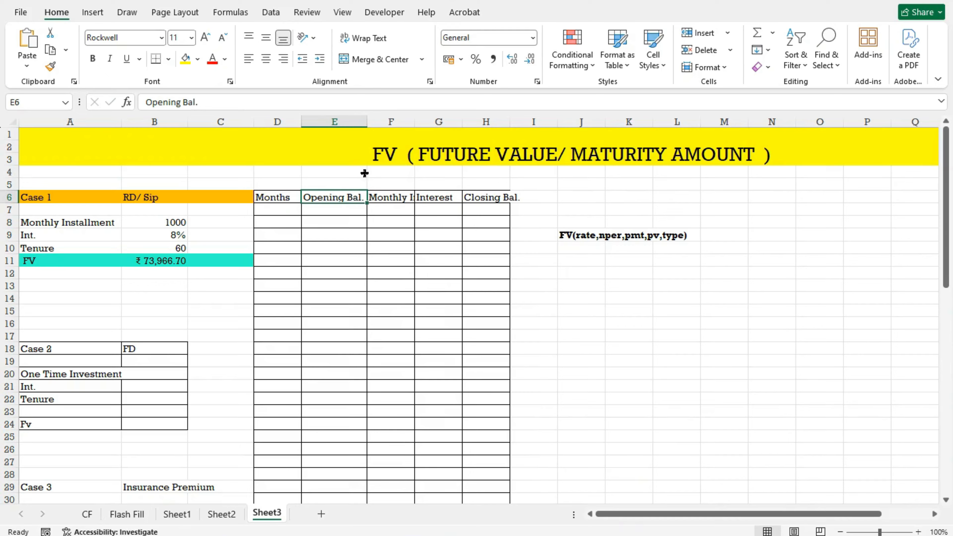
double_click(414, 122)
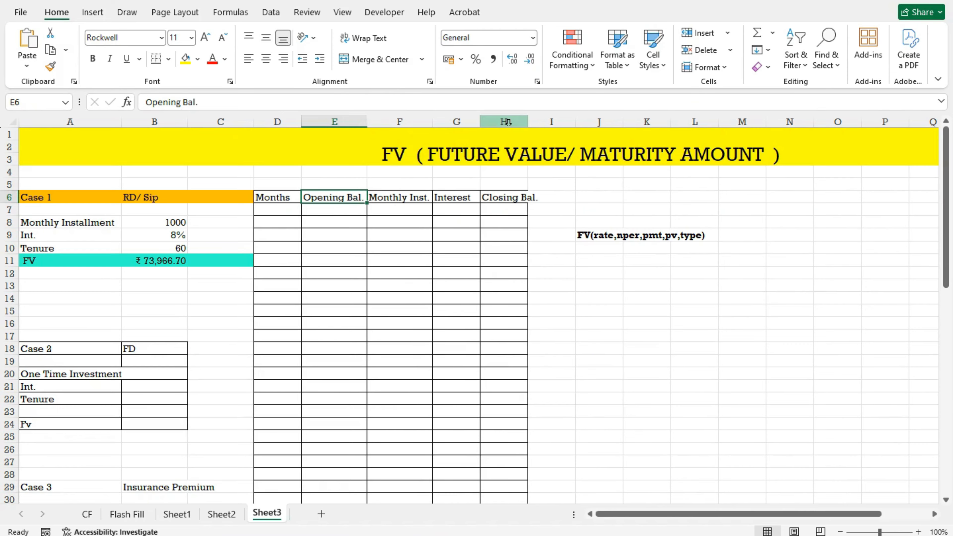
Number the Months column downward from 1 in D7 using a linear column series with a step value of 1
click(268, 210)
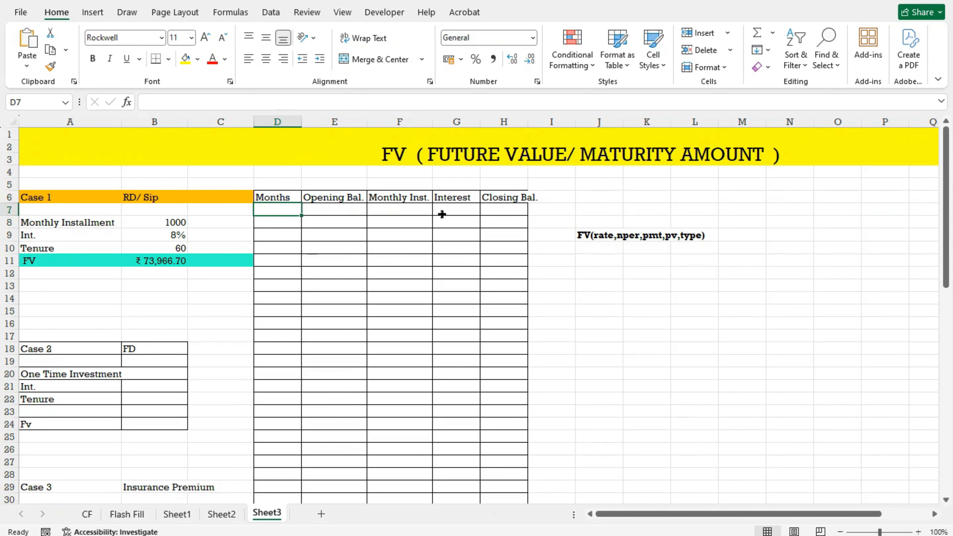
text(1)
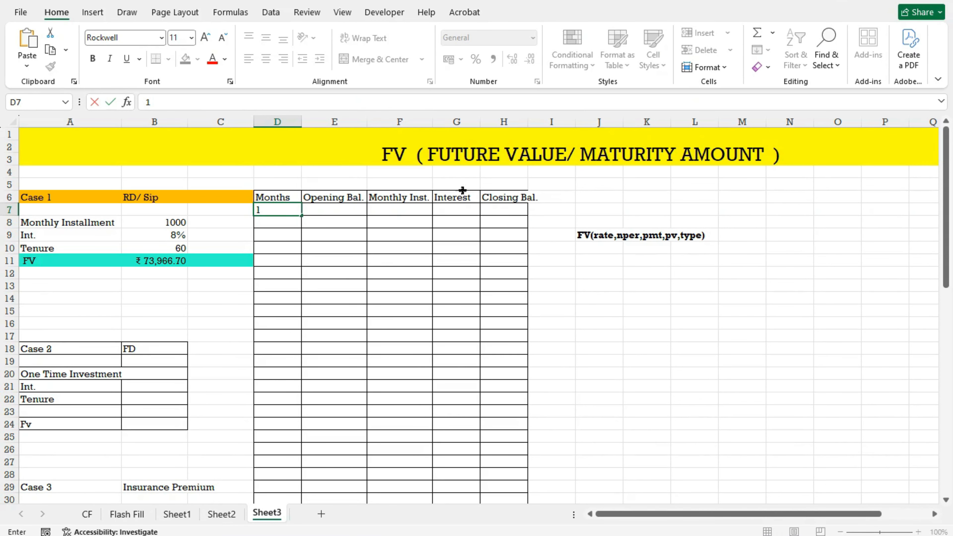
key(ctrl+Return)
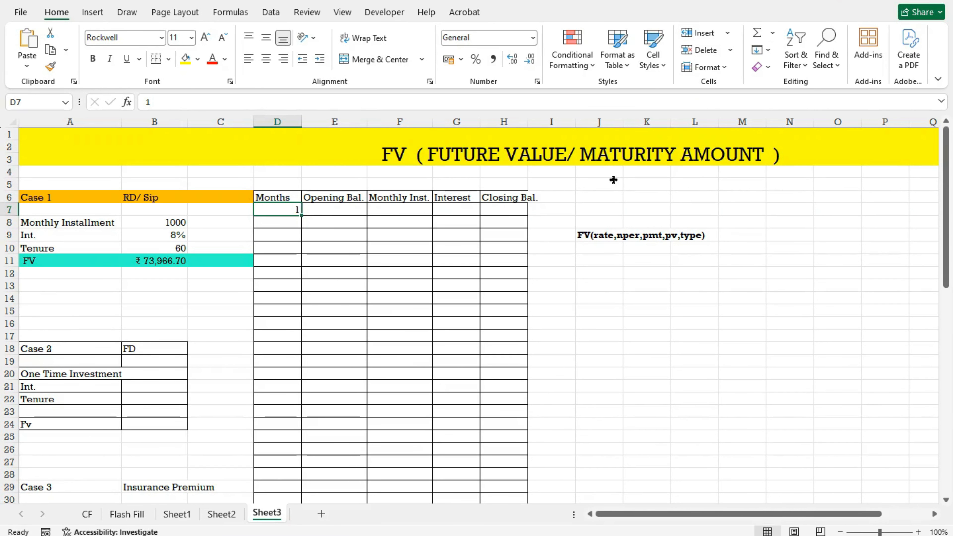
click(761, 49)
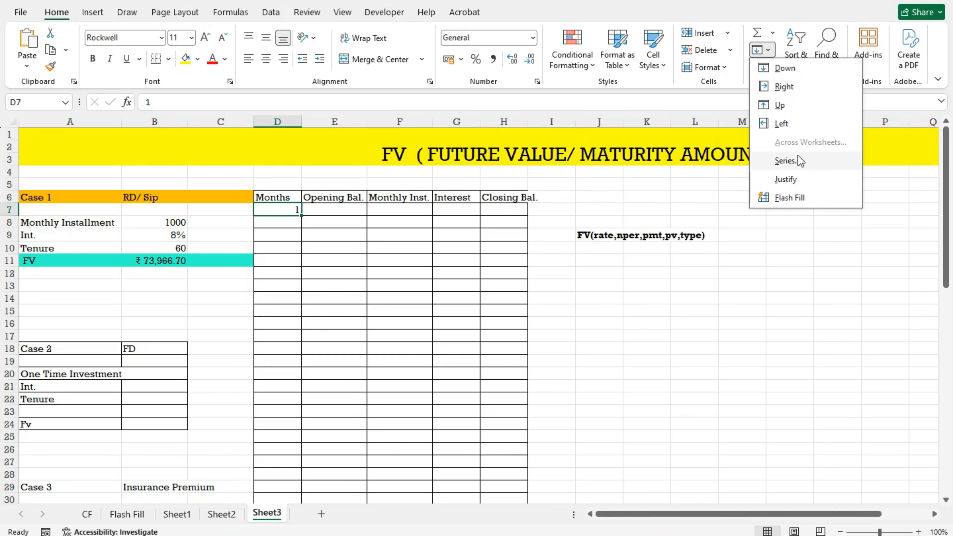
click(797, 160)
click(300, 168)
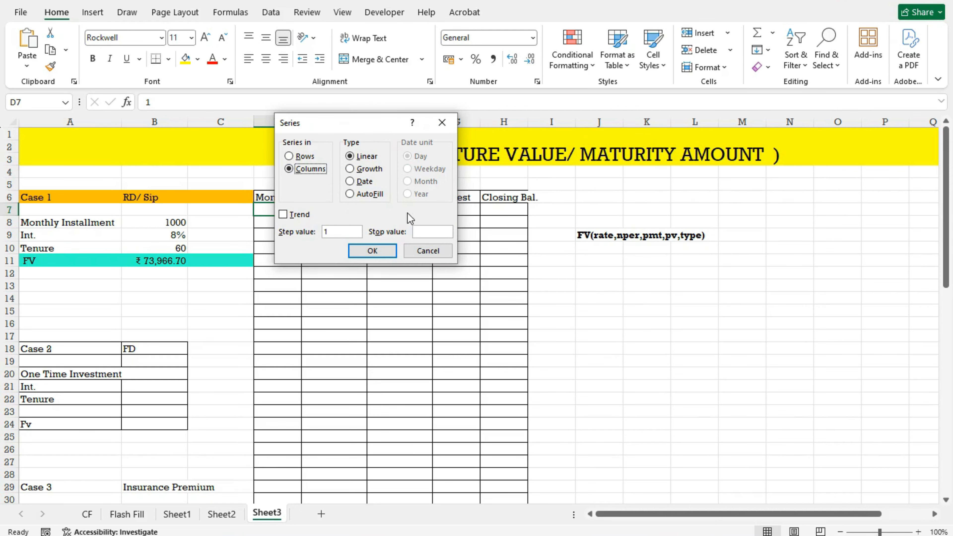
click(430, 231)
key(Return)
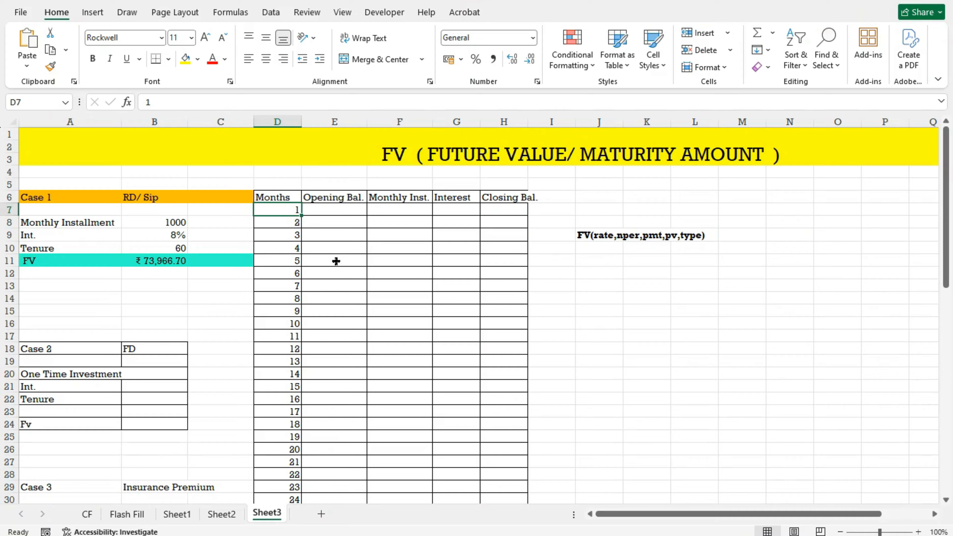
Enter the month 1 opening balance of 0 in E7 and monthly installment of 1000 in F7
click(328, 212)
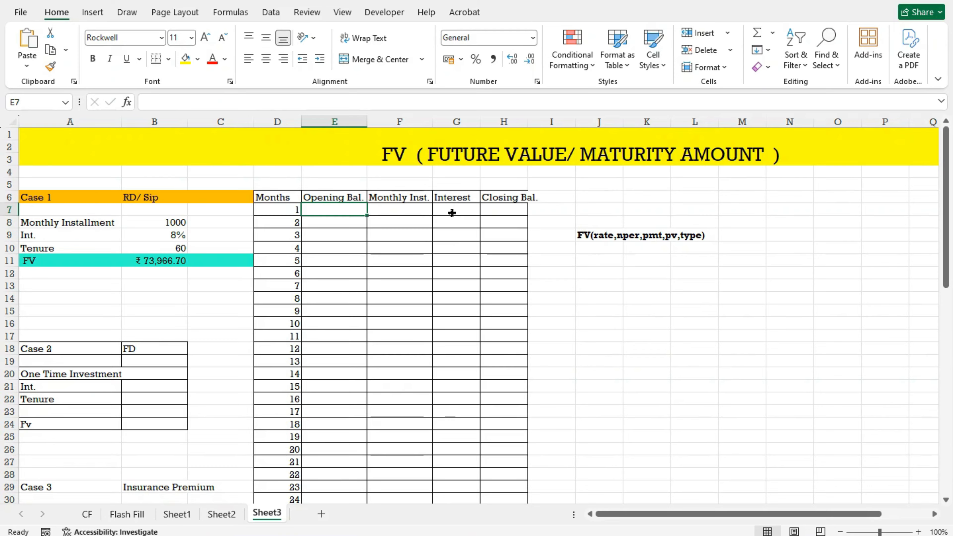
text(0)
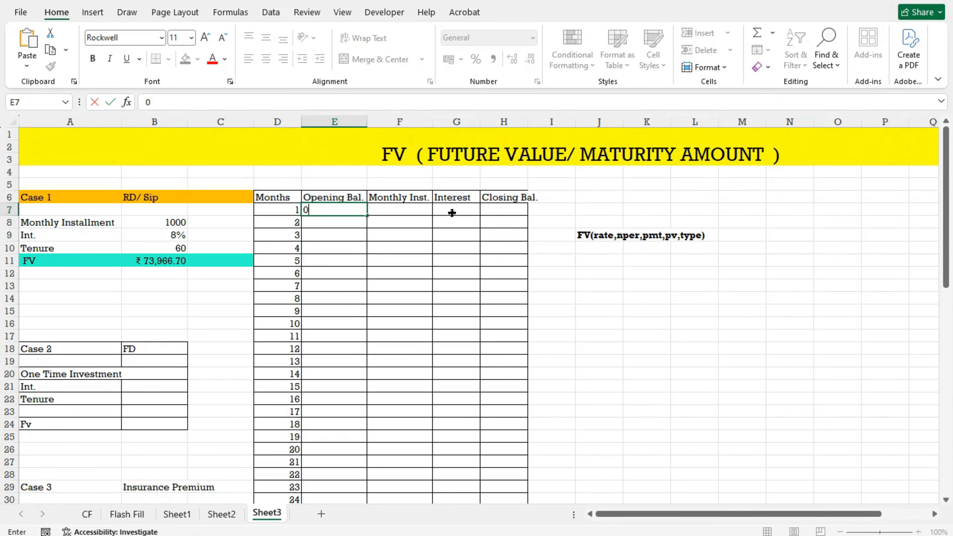
key(Tab)
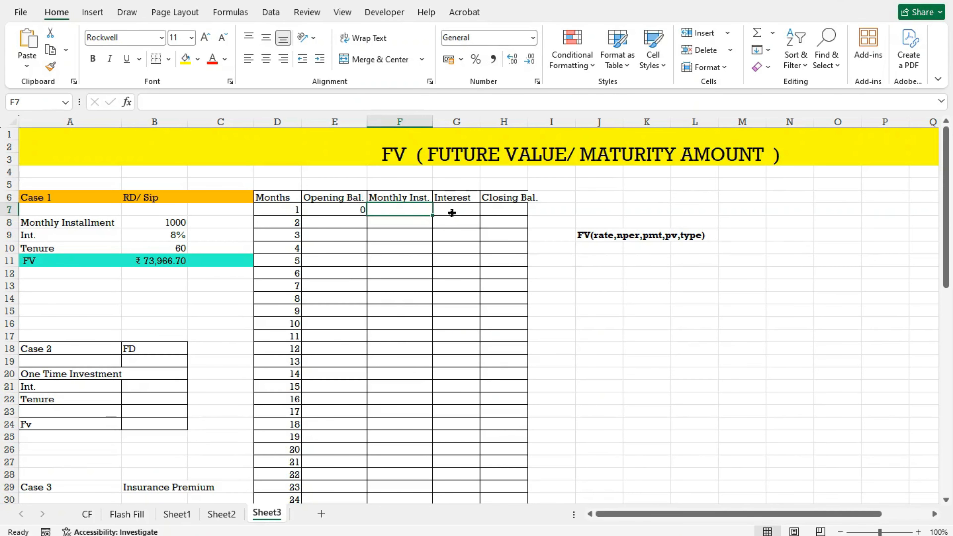
text(1000)
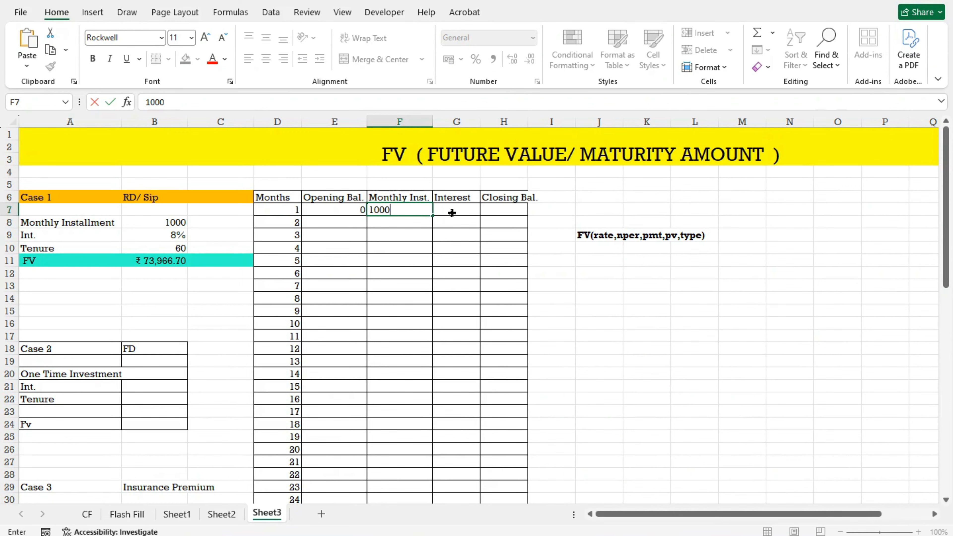
Calculate the month 1 interest in G7 with =F7*8%/12
click(451, 213)
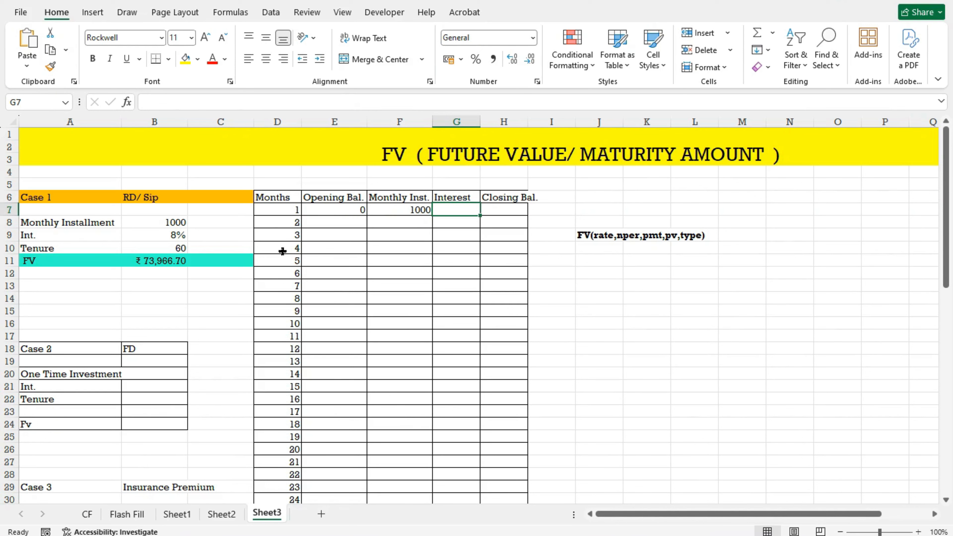
text(=)
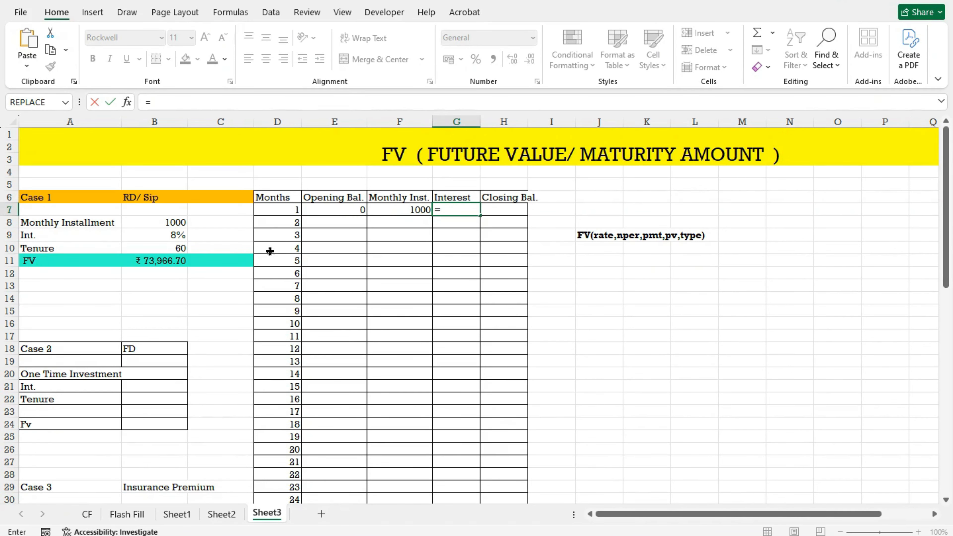
click(389, 210)
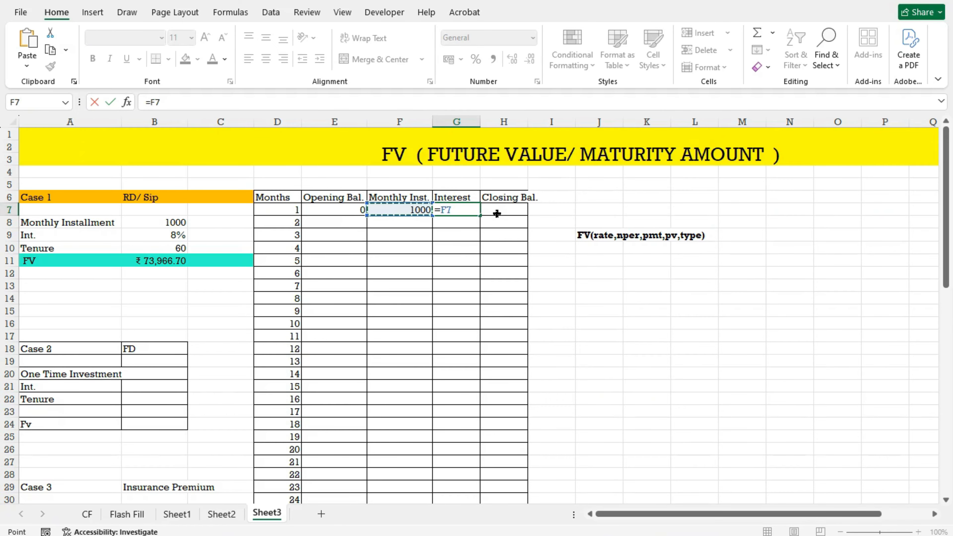
text(*8%)
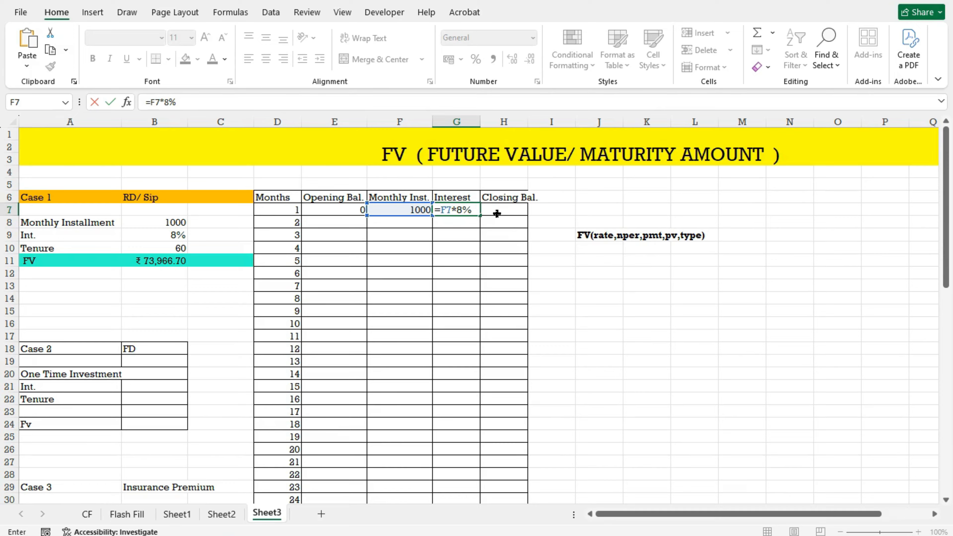
text(/12)
key(Return)
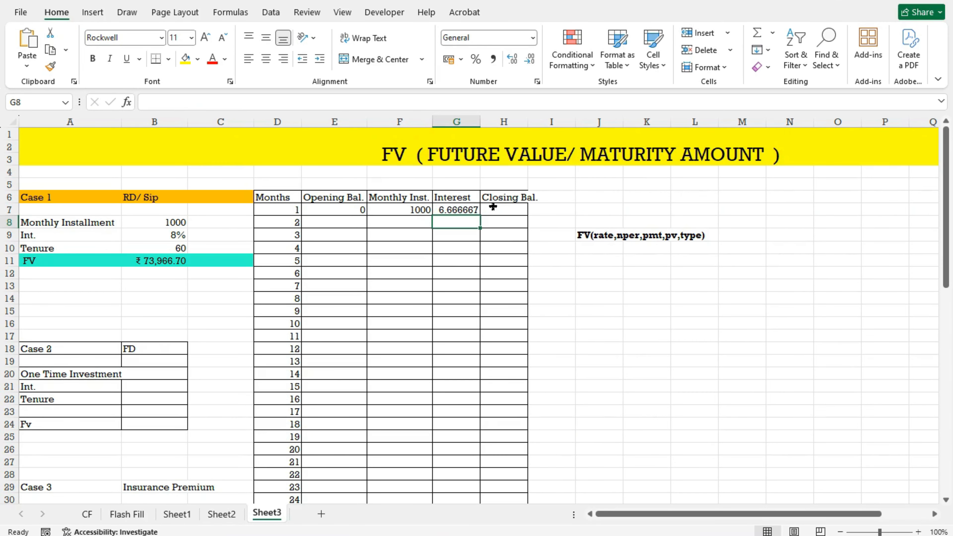
Calculate the month 1 closing balance in H7 with =F7+G7
click(493, 207)
text(=)
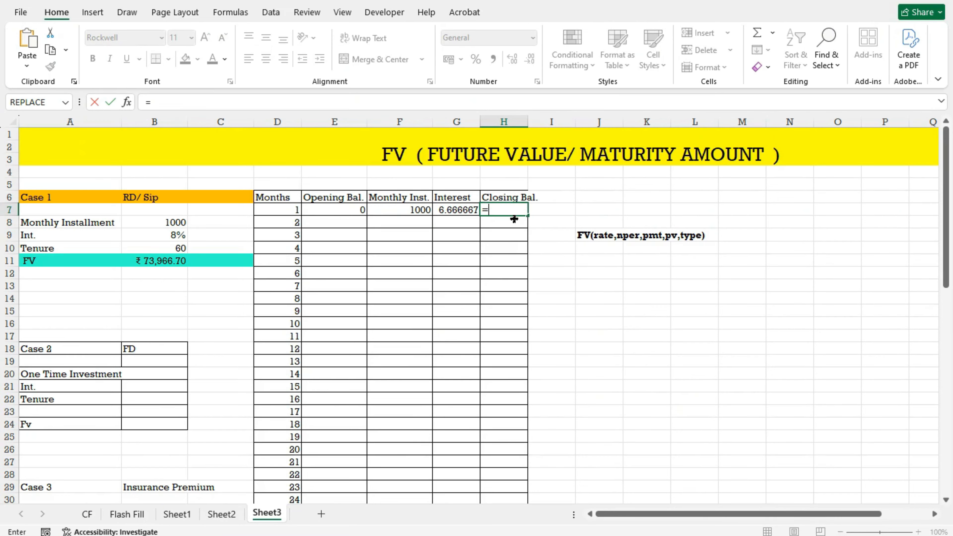
click(421, 209)
text(+)
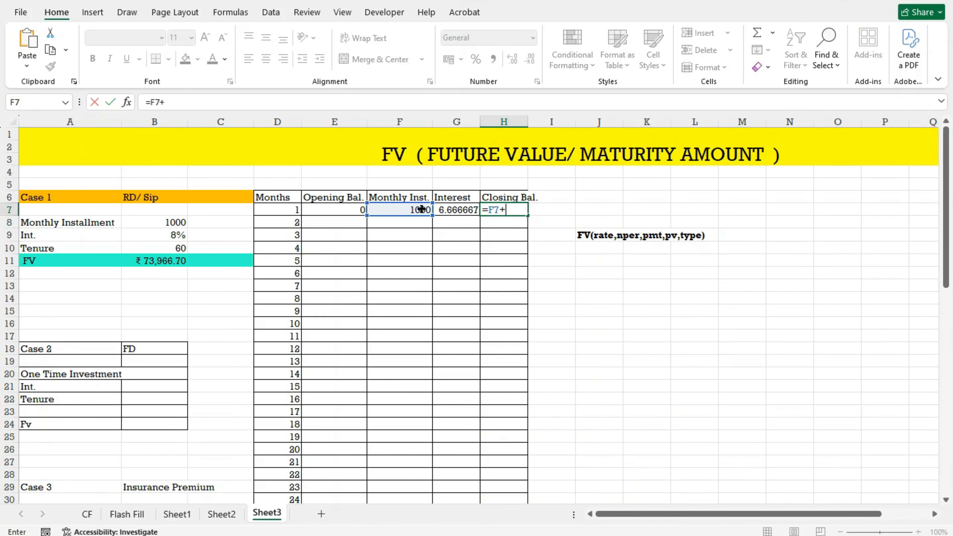
click(456, 210)
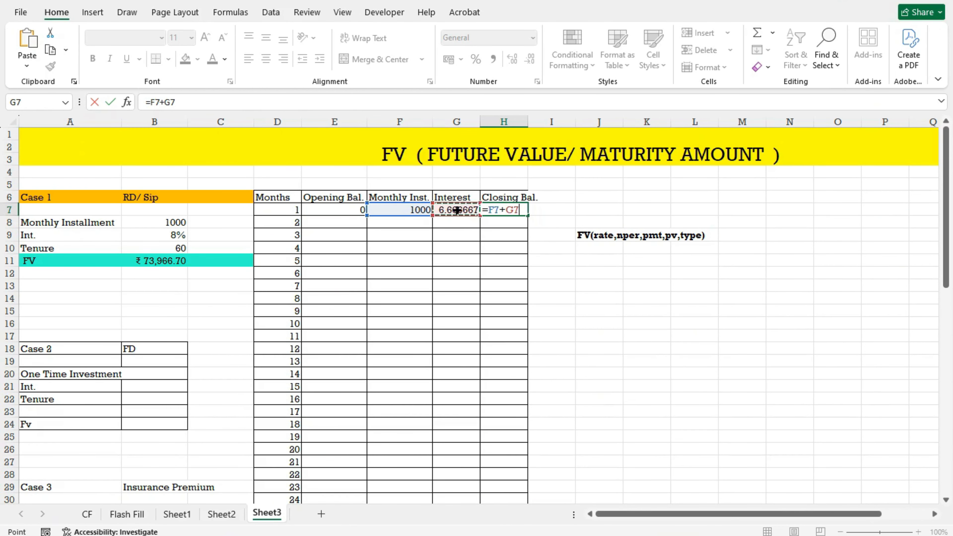
key(Return)
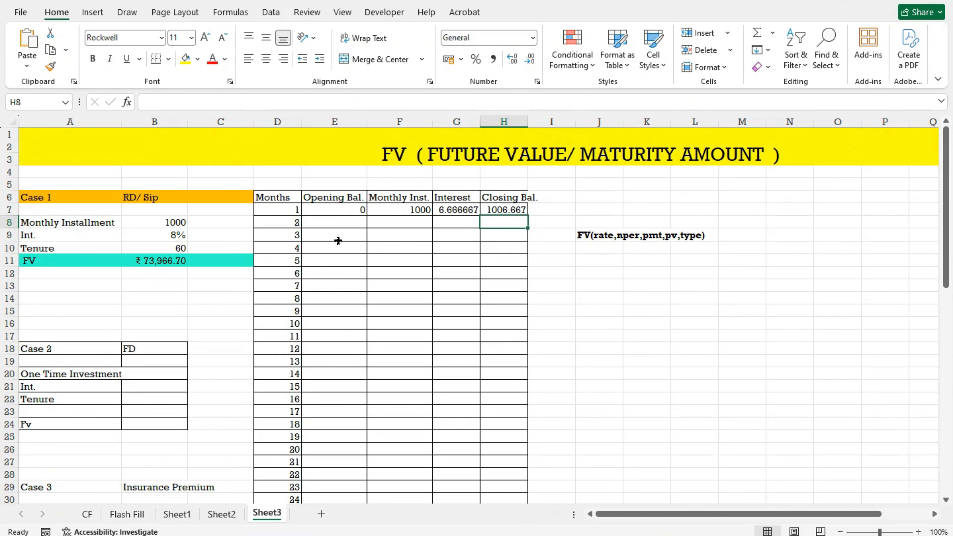
Carry the month 1 closing balance into E8 with =H7 and enter the month 2 installment of 1000 in F8
click(357, 222)
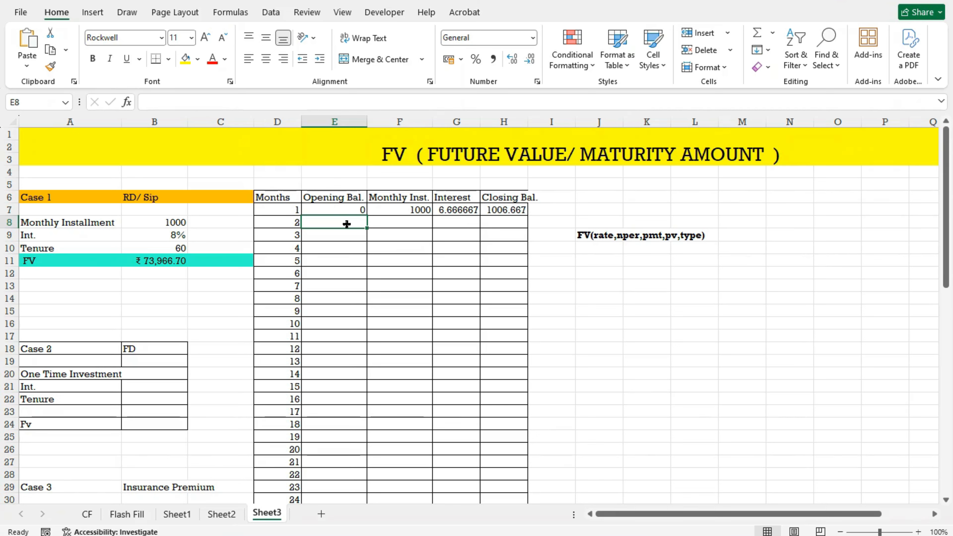
click(501, 208)
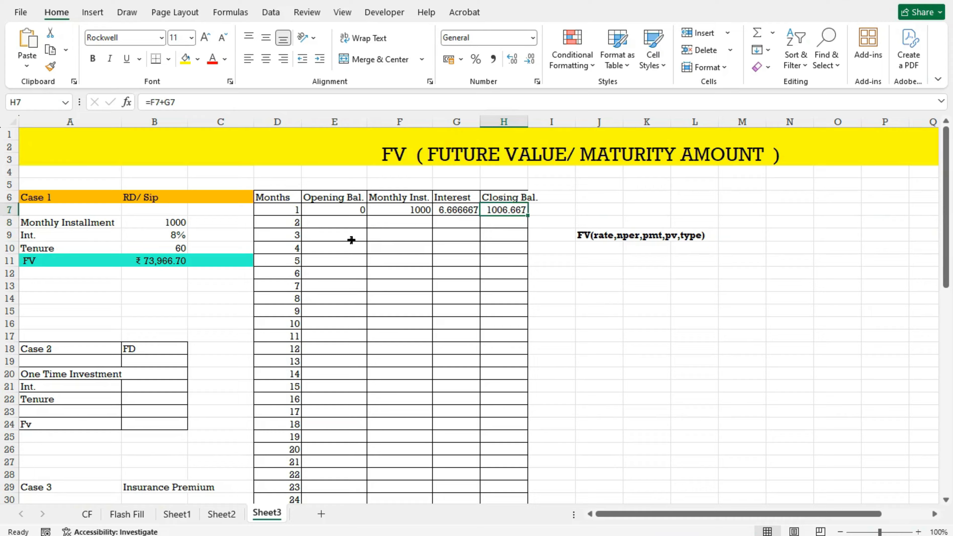
click(326, 222)
text(=)
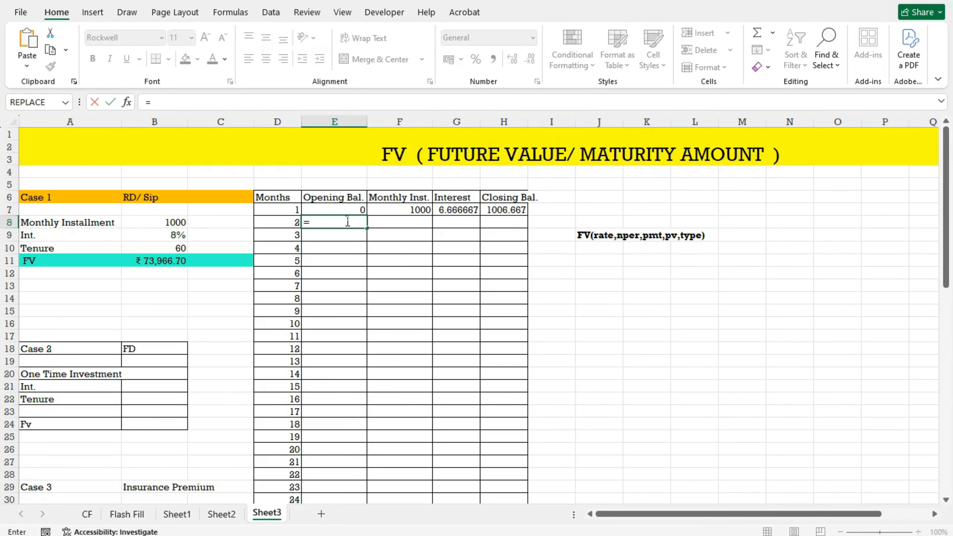
click(482, 208)
key(Return)
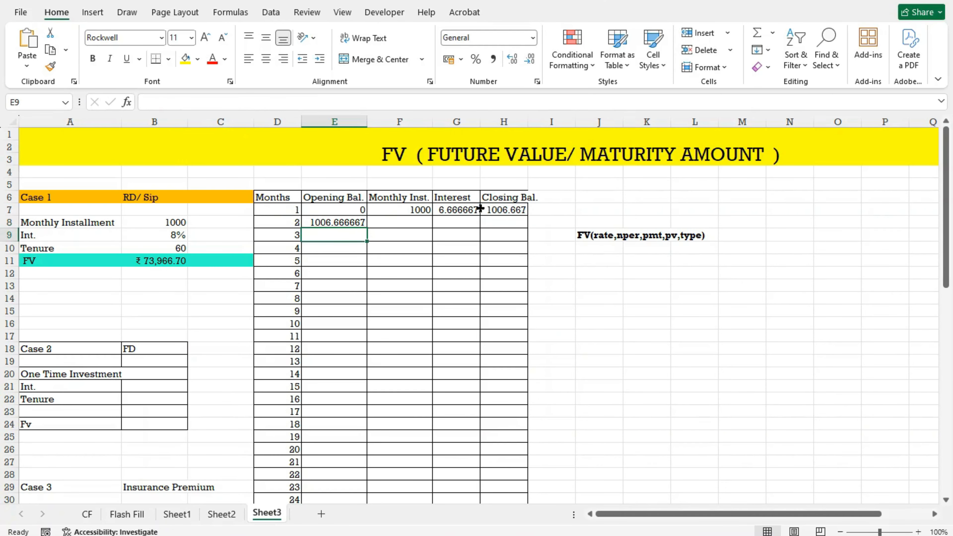
click(415, 223)
text(1000)
key(Return)
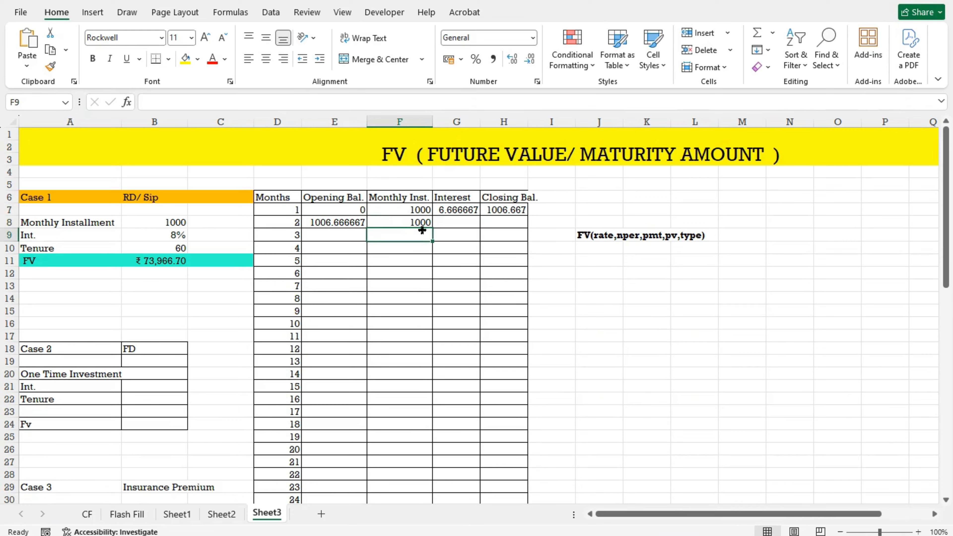
Calculate the month 2 interest in G8 with =(E8+F8)*8%/12
click(444, 224)
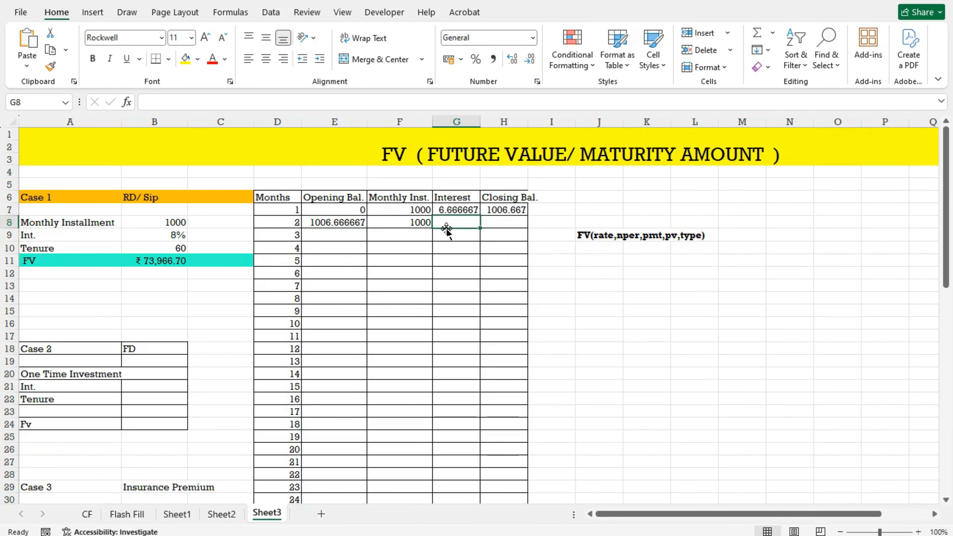
text(=)
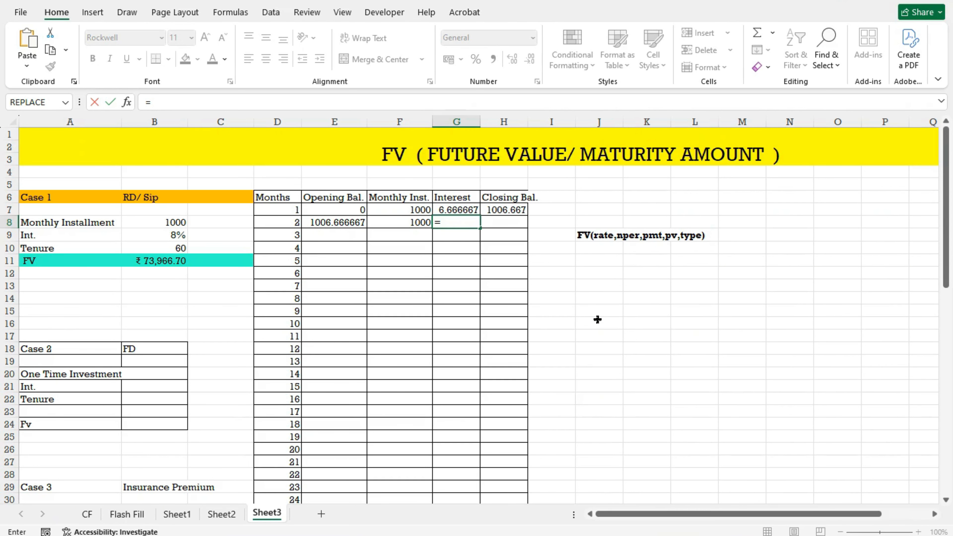
text(()
click(338, 222)
text(+)
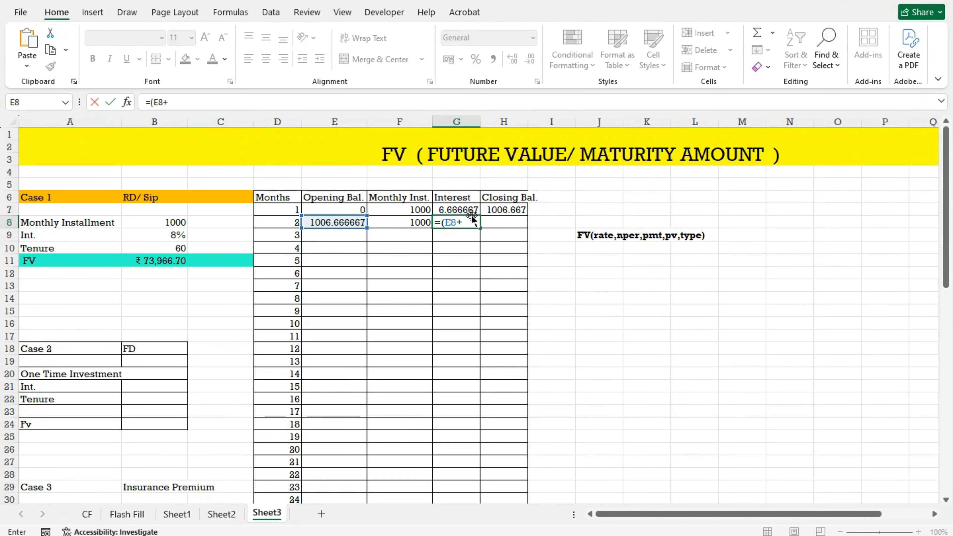
click(413, 220)
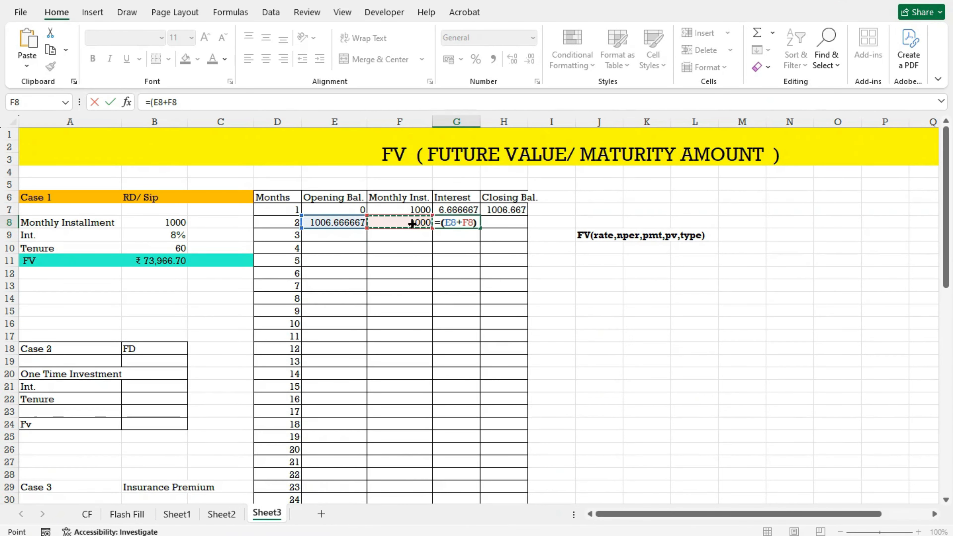
text())
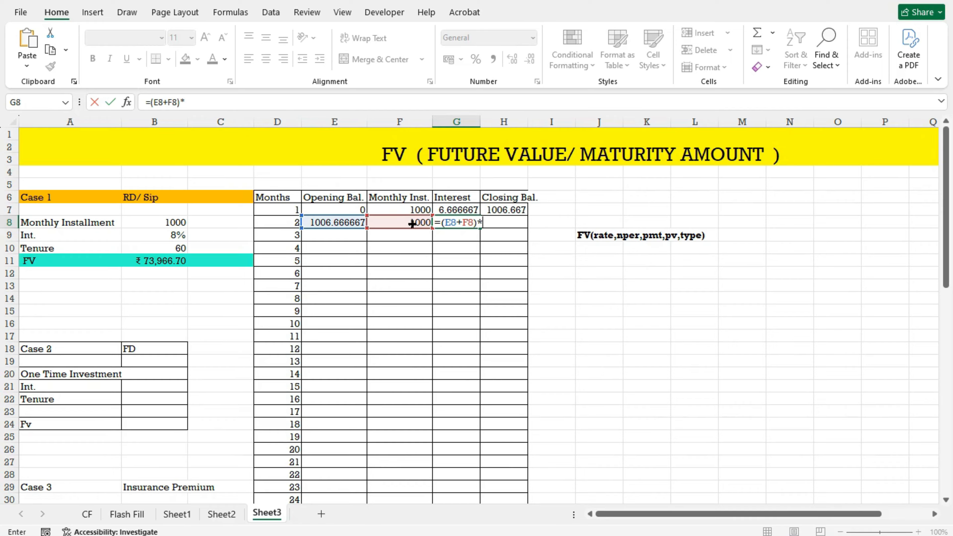
text(*8)
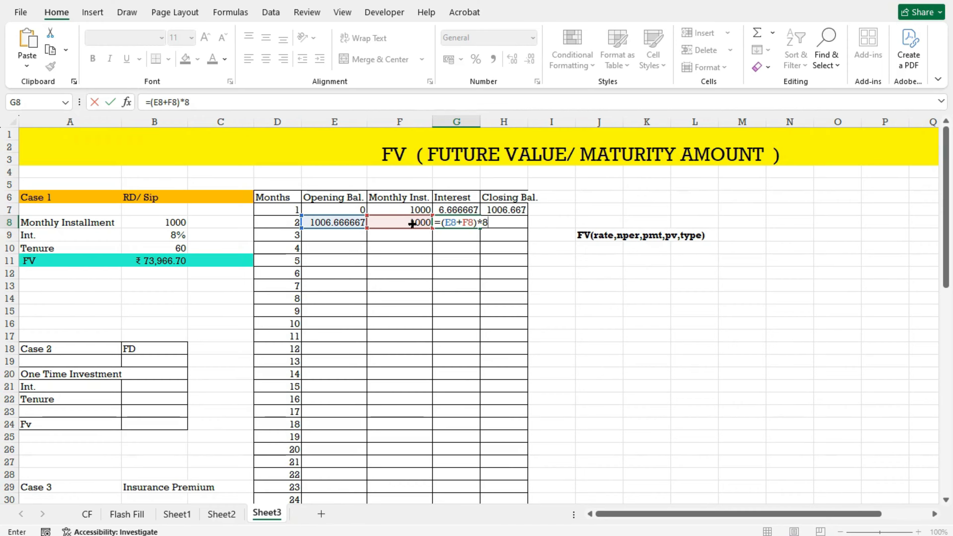
text(5)
key(BackSpace)
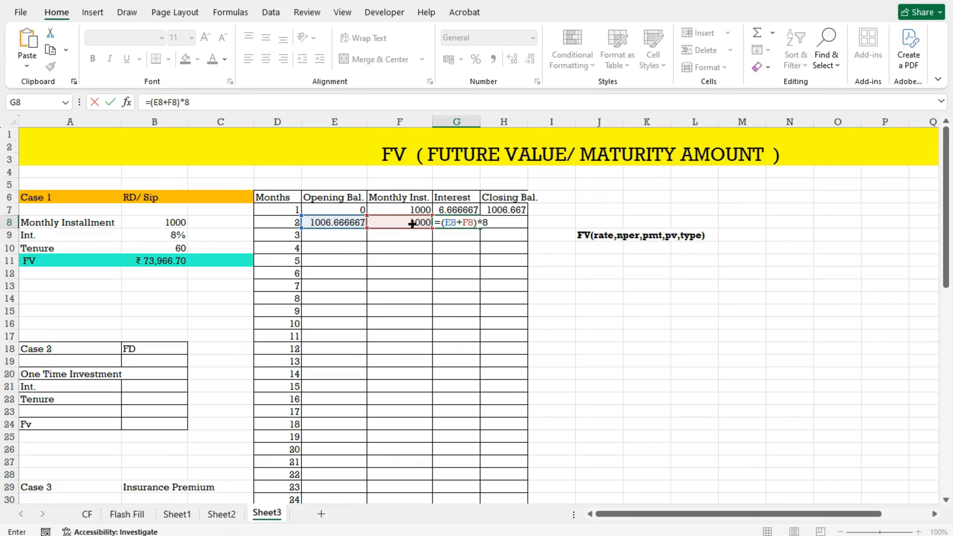
text(%)
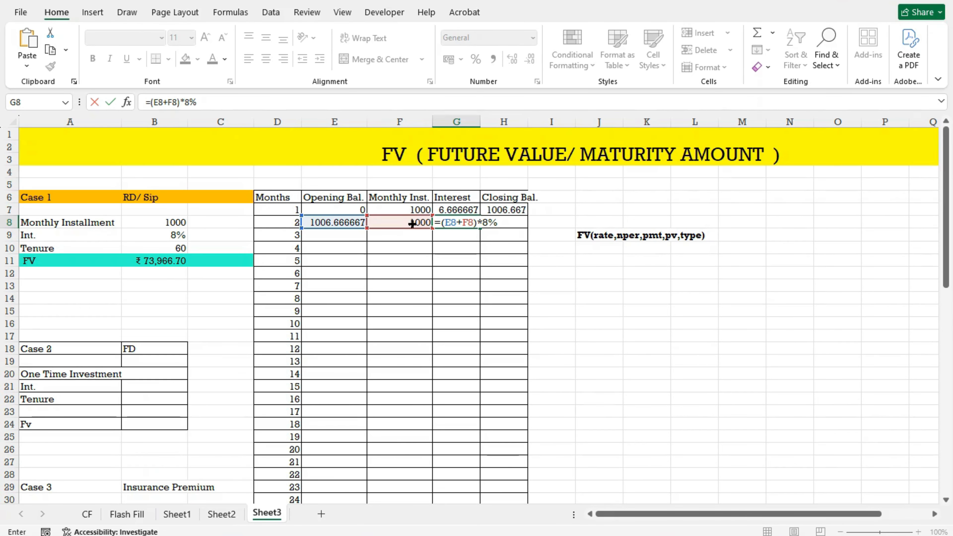
text(/12)
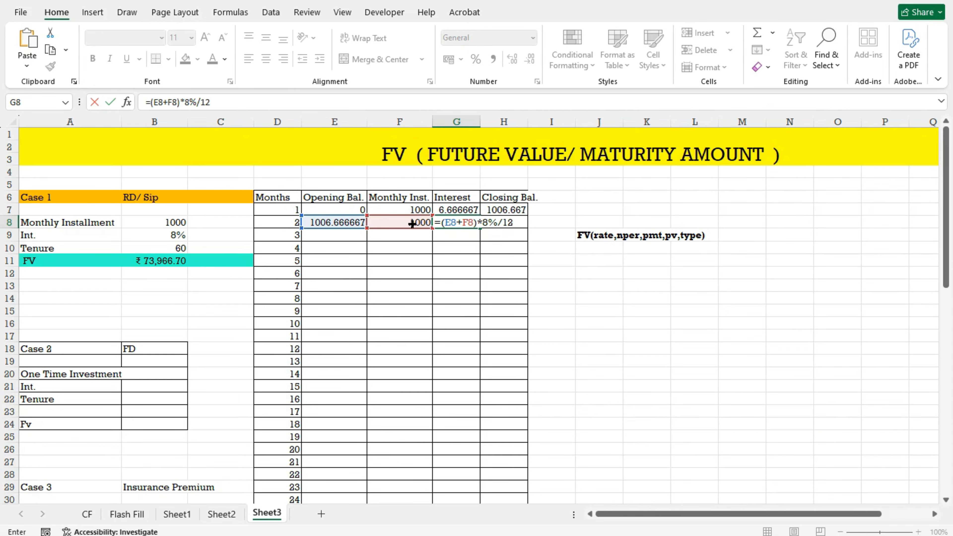
key(Return)
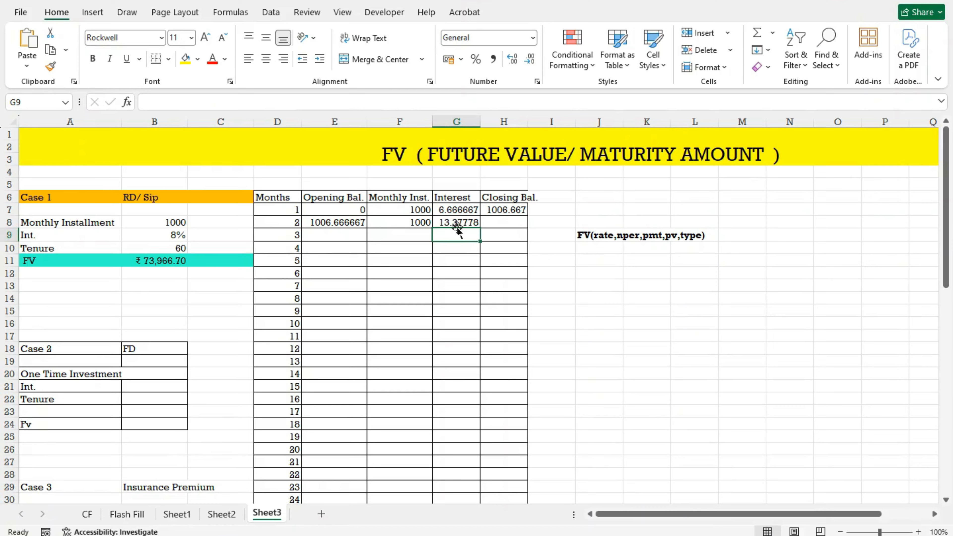
Calculate the month 2 closing balance in H8 with =E8+F8+G8
click(508, 220)
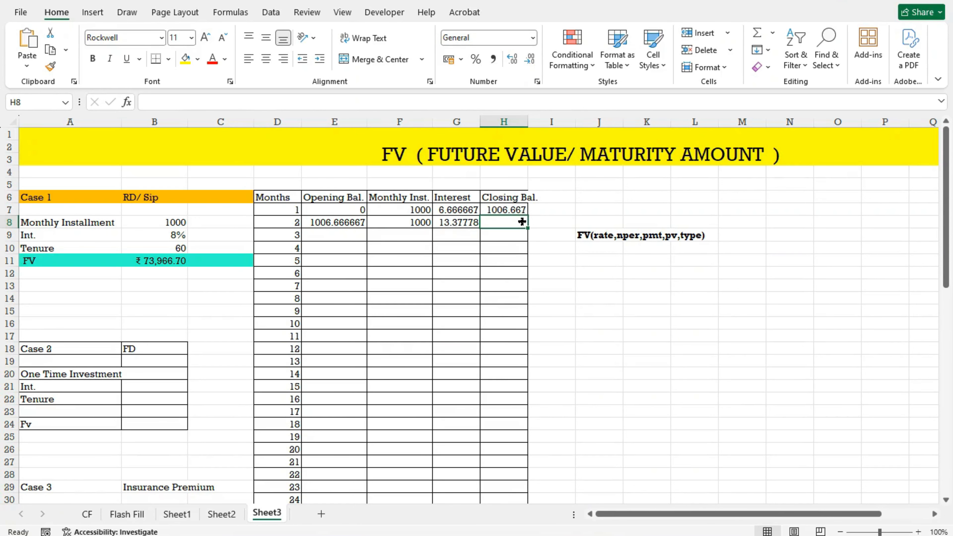
text(=)
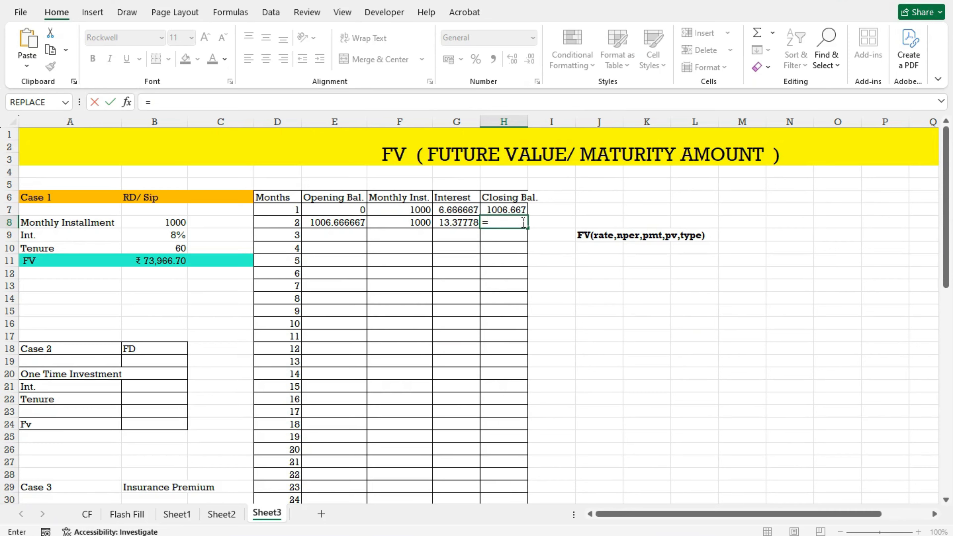
click(330, 222)
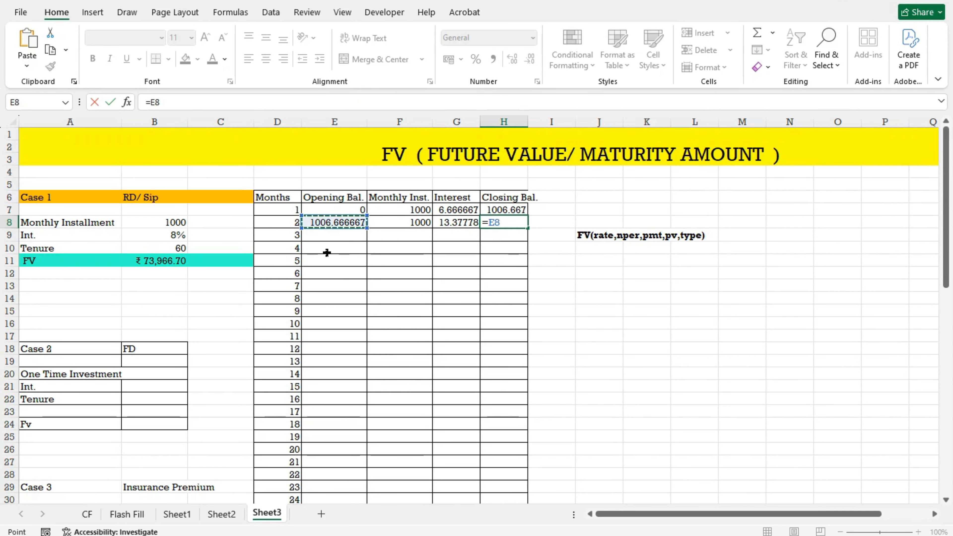
text(+)
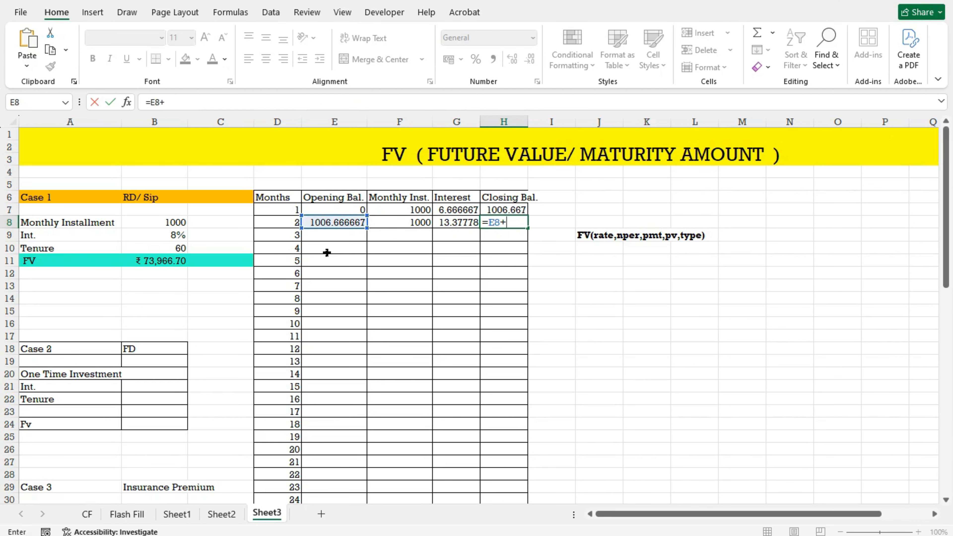
click(407, 222)
text(+)
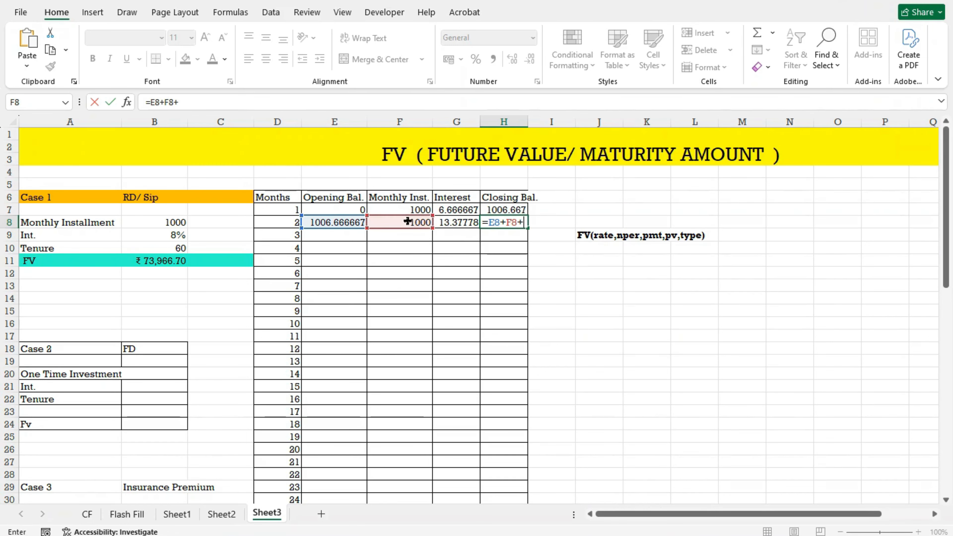
click(463, 220)
key(Return)
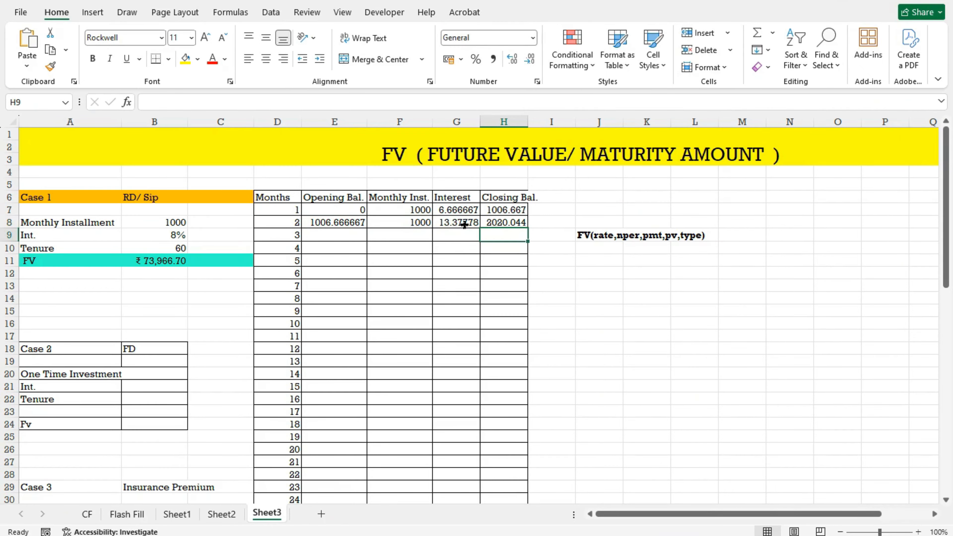